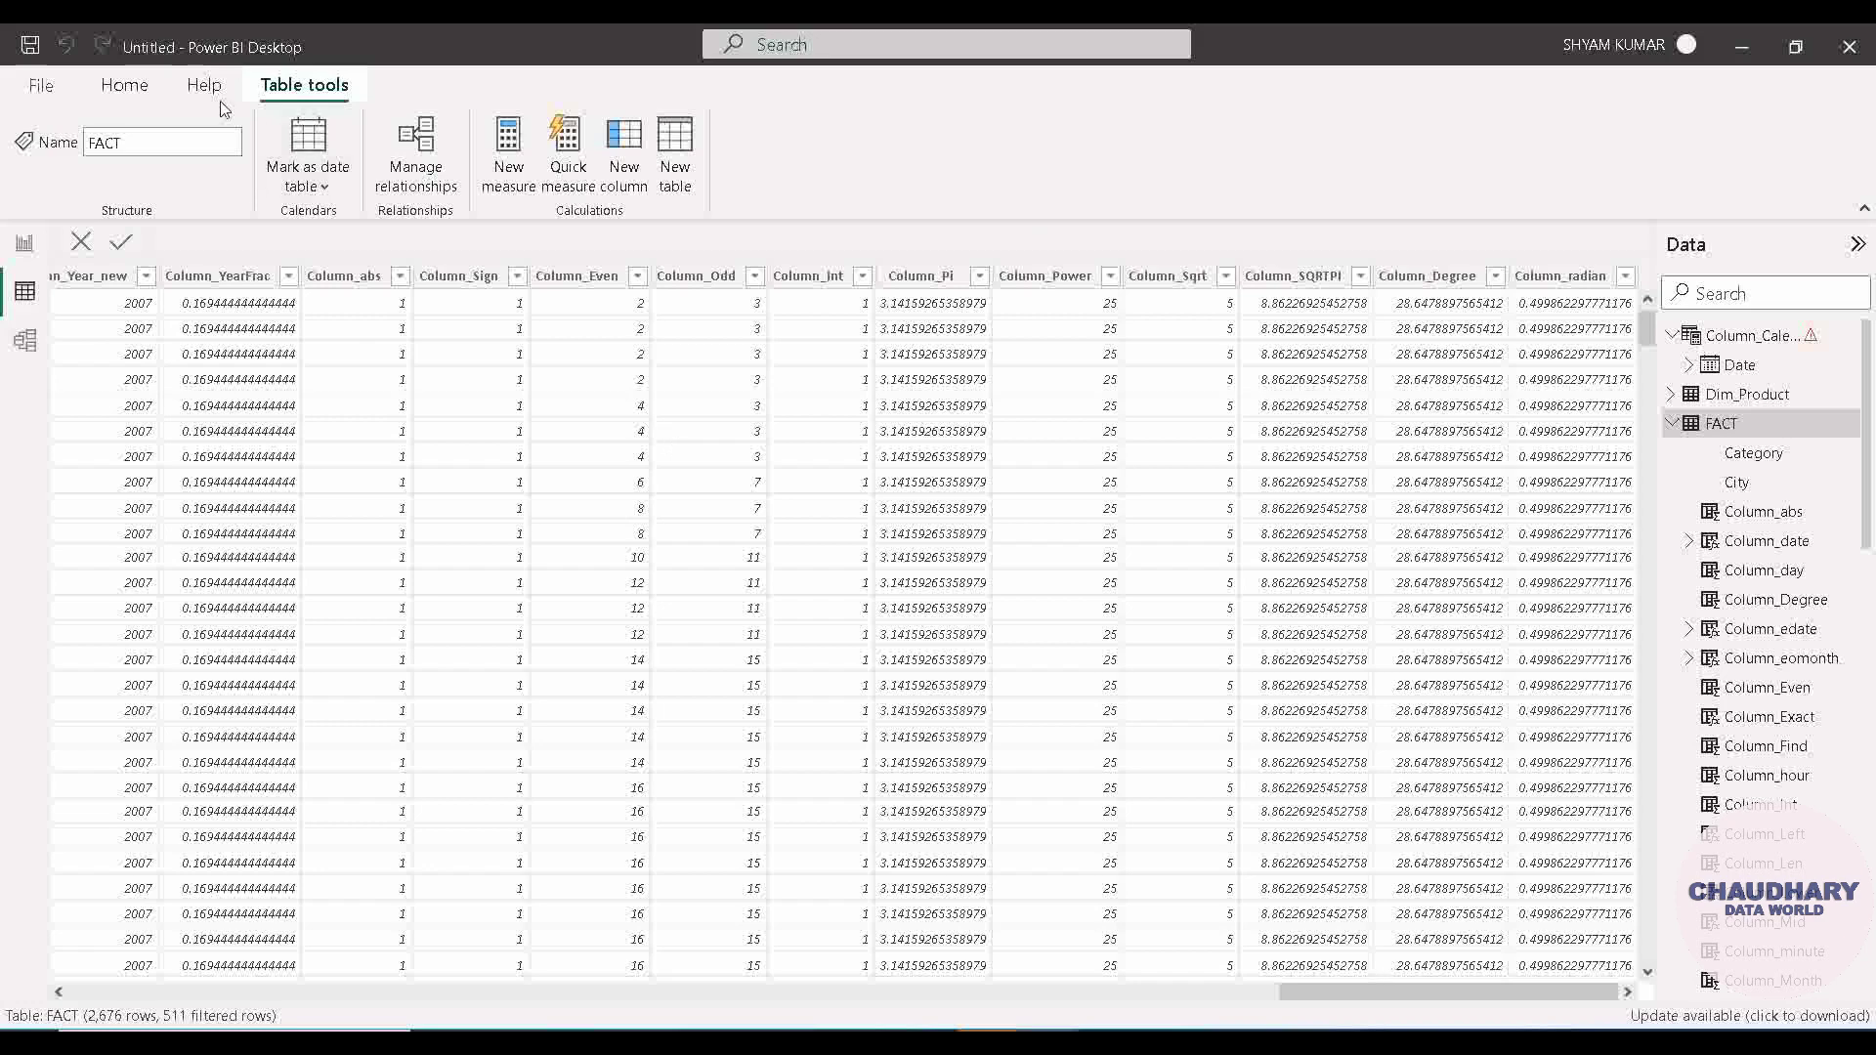
Add a calculated column to the FACT table and try to commit it with the formula Column_Int = INT(4.5)
left_click(626, 154)
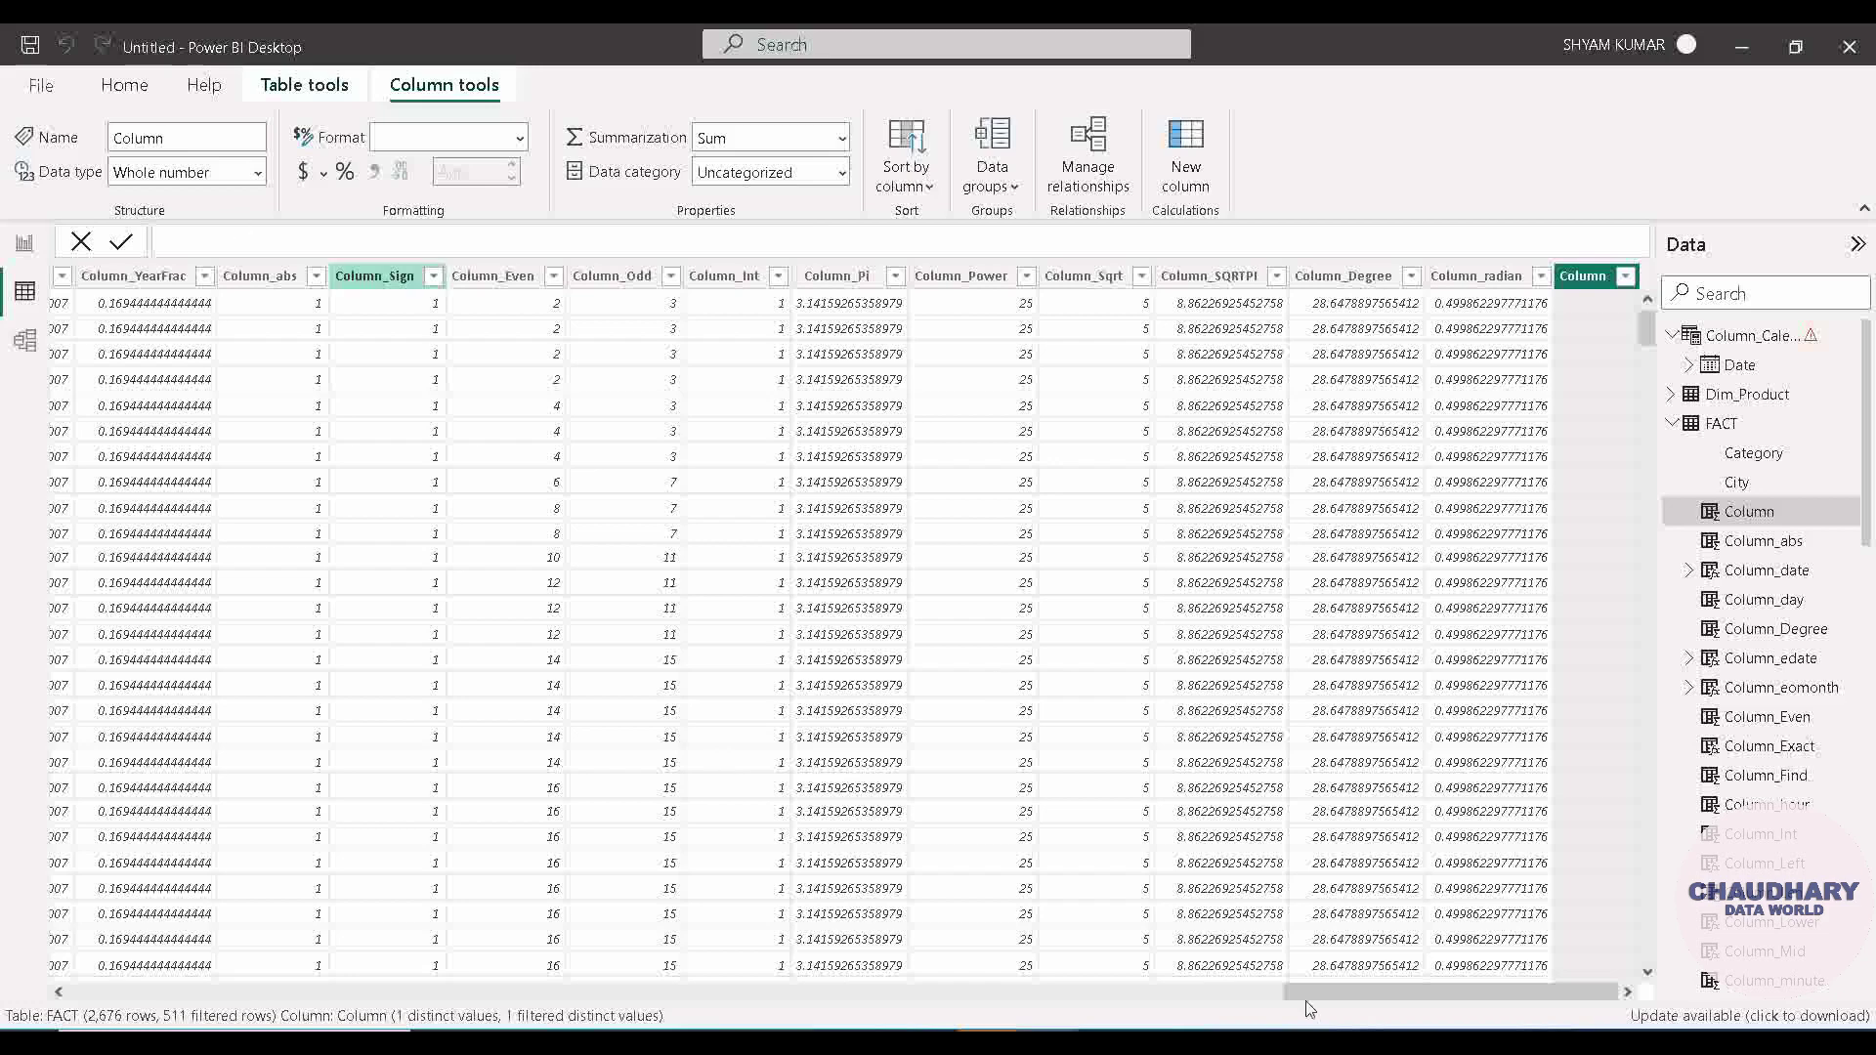
left_click_drag(1237, 993, 1749, 1004)
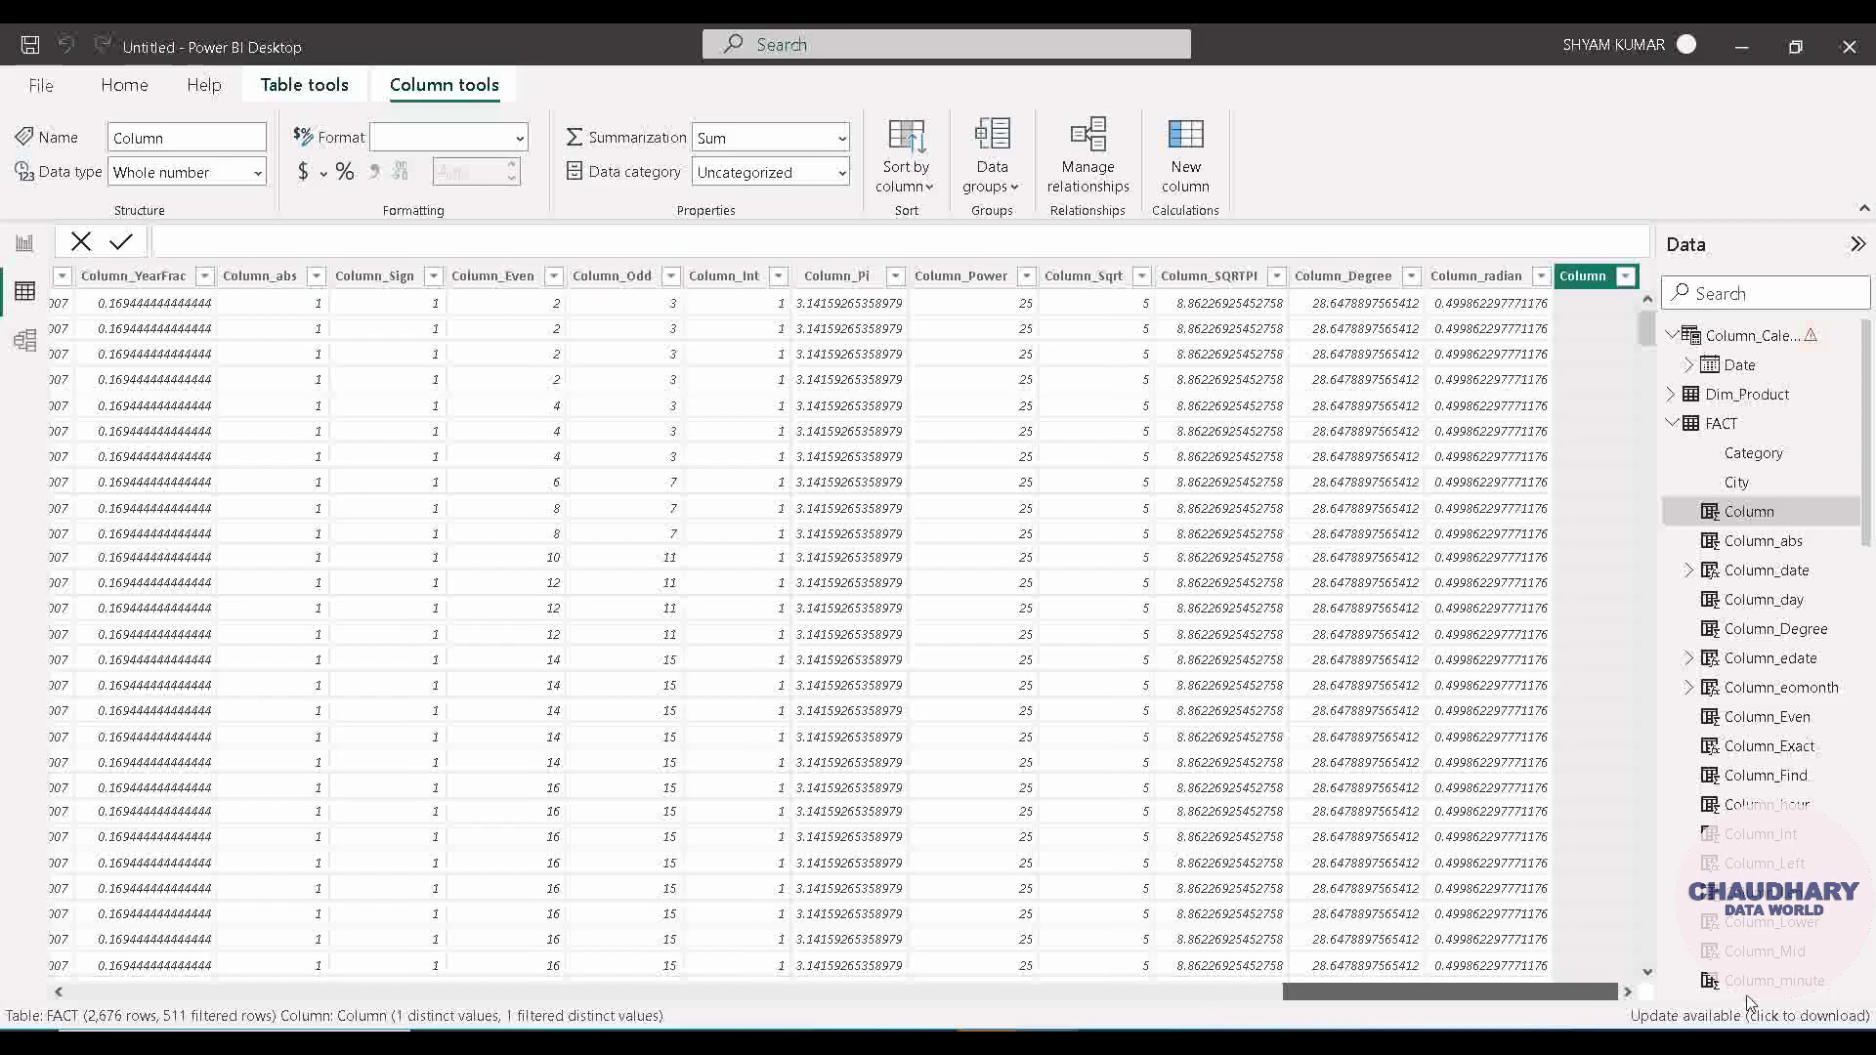
left_click(1558, 300)
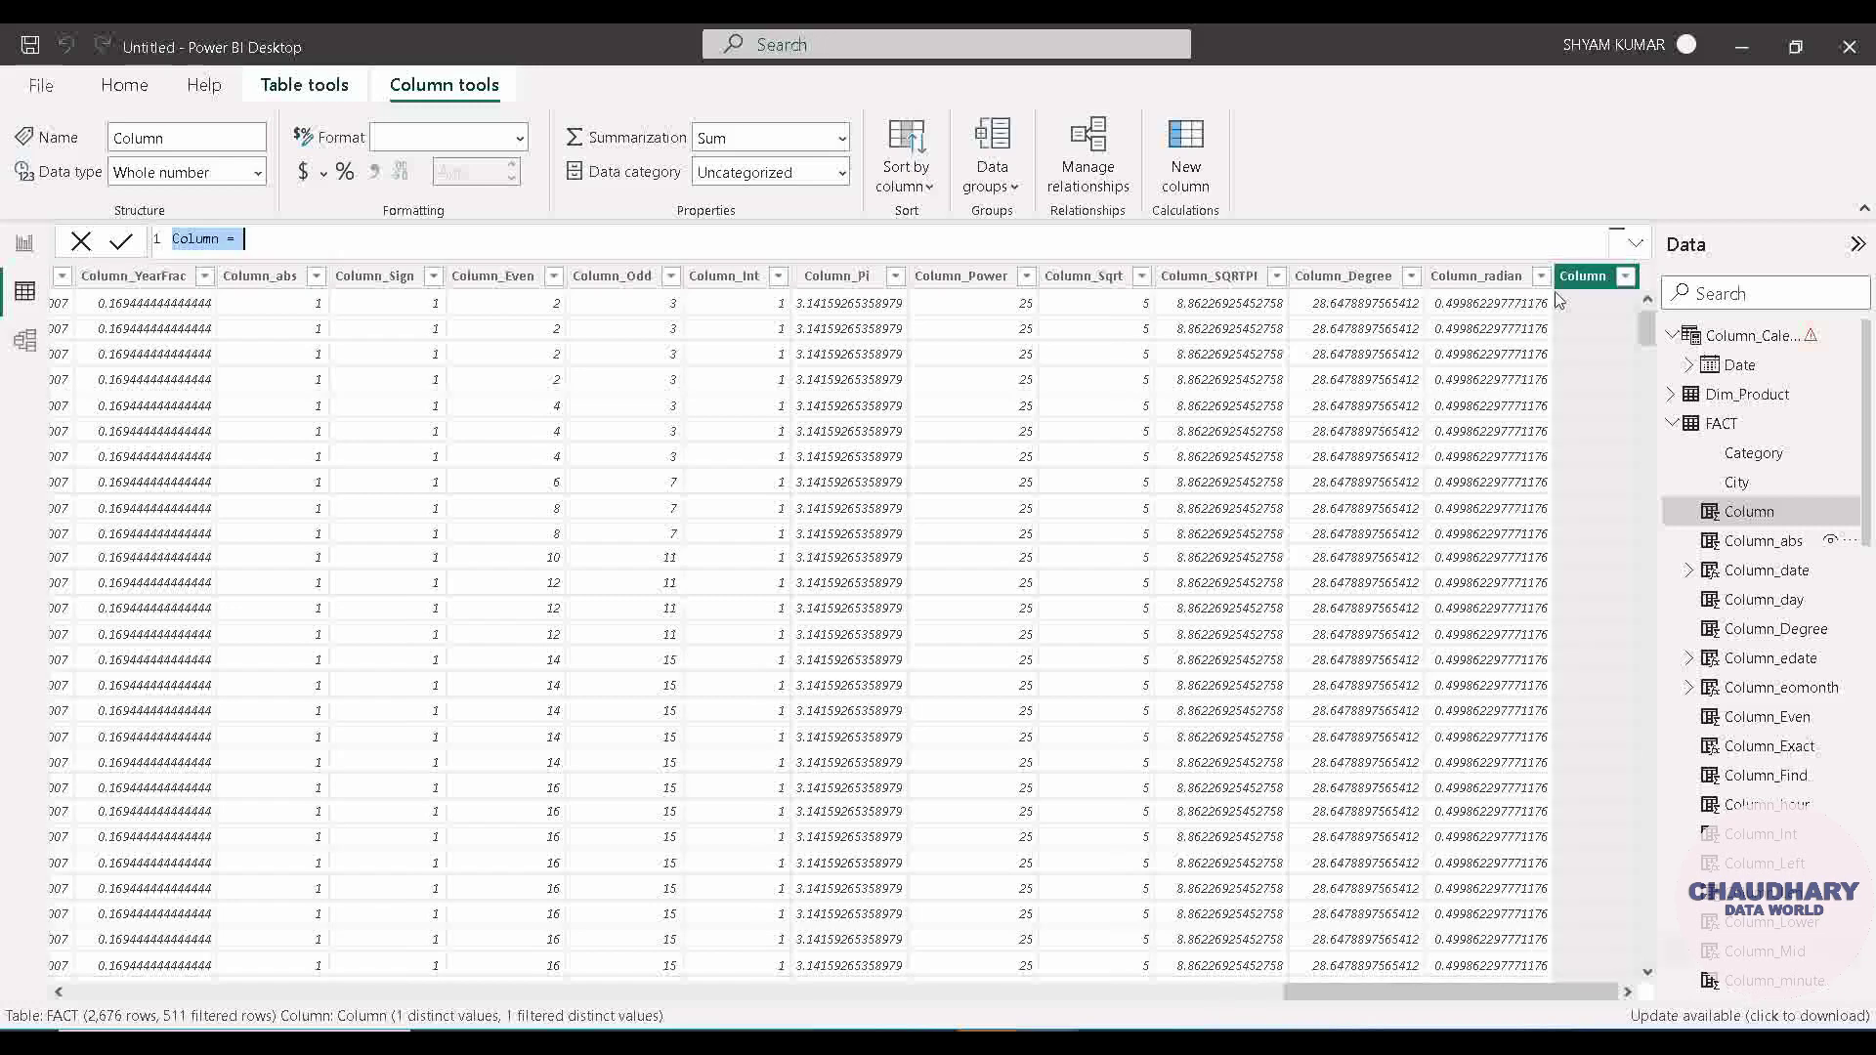
left_click(221, 239)
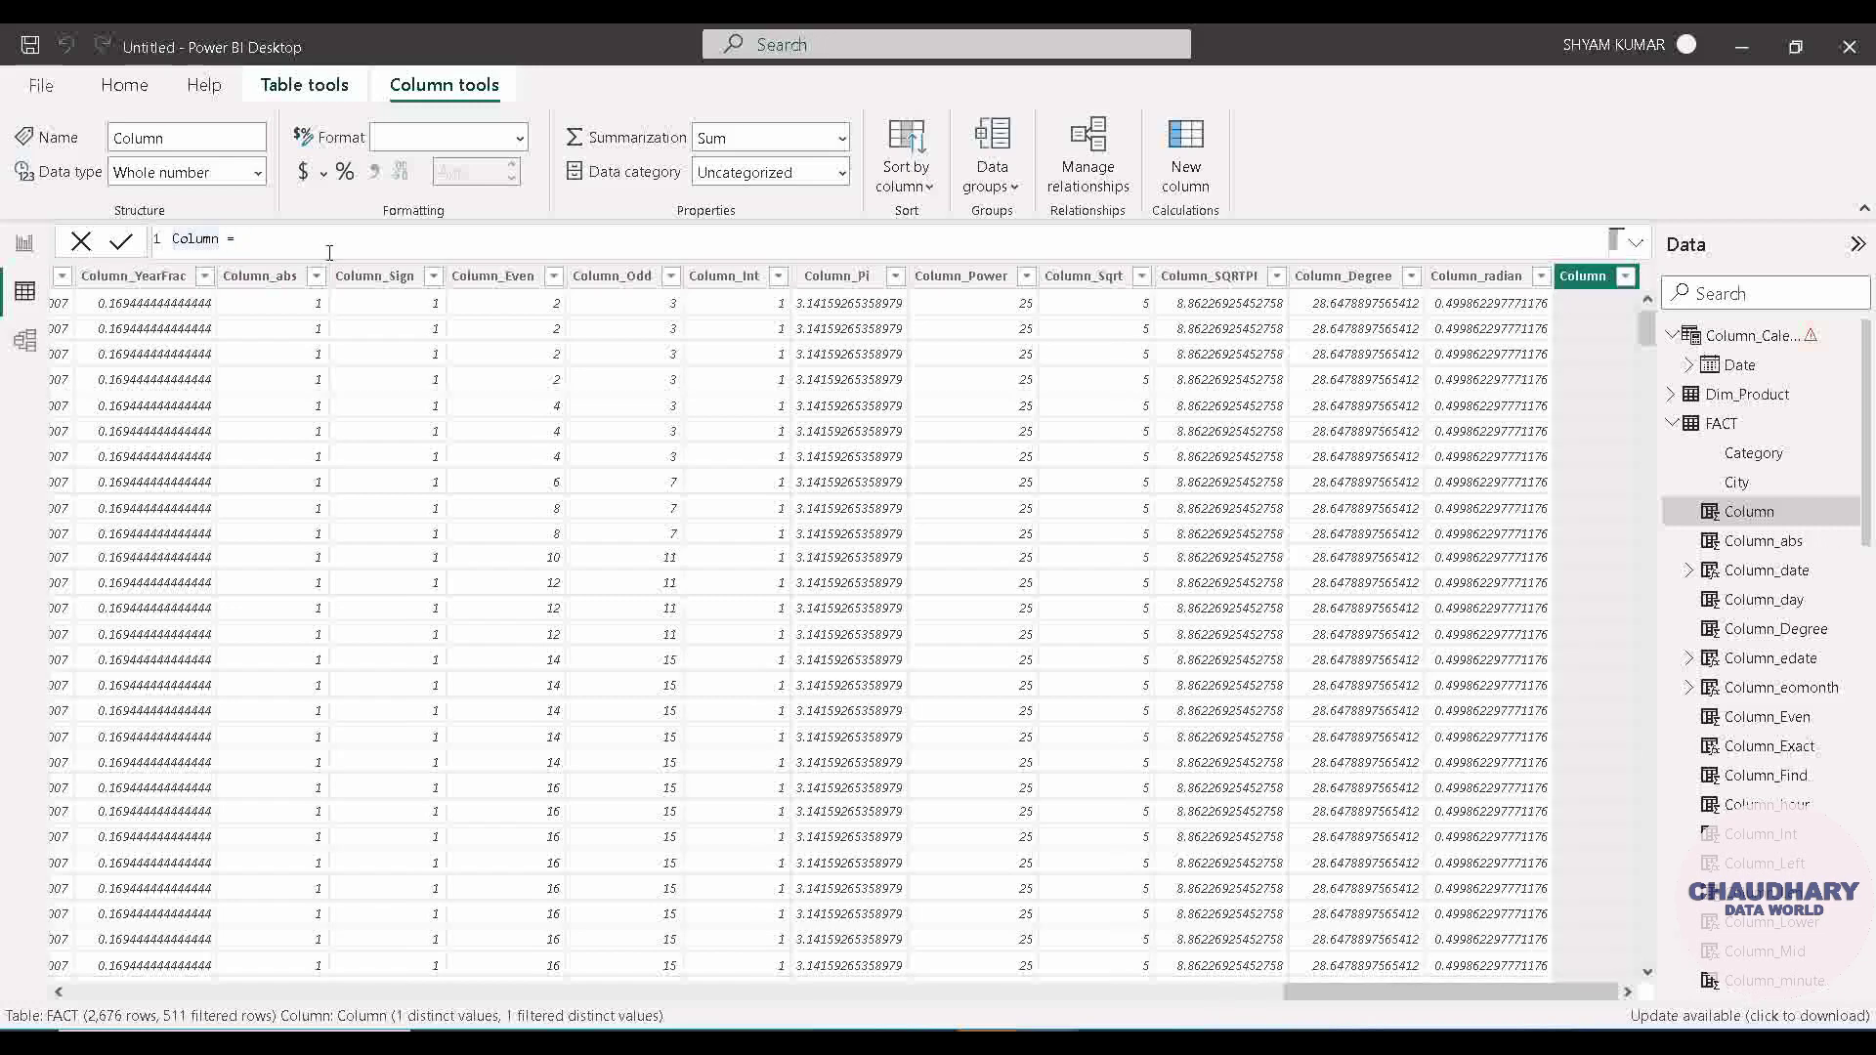
type("_Int =")
type("INT")
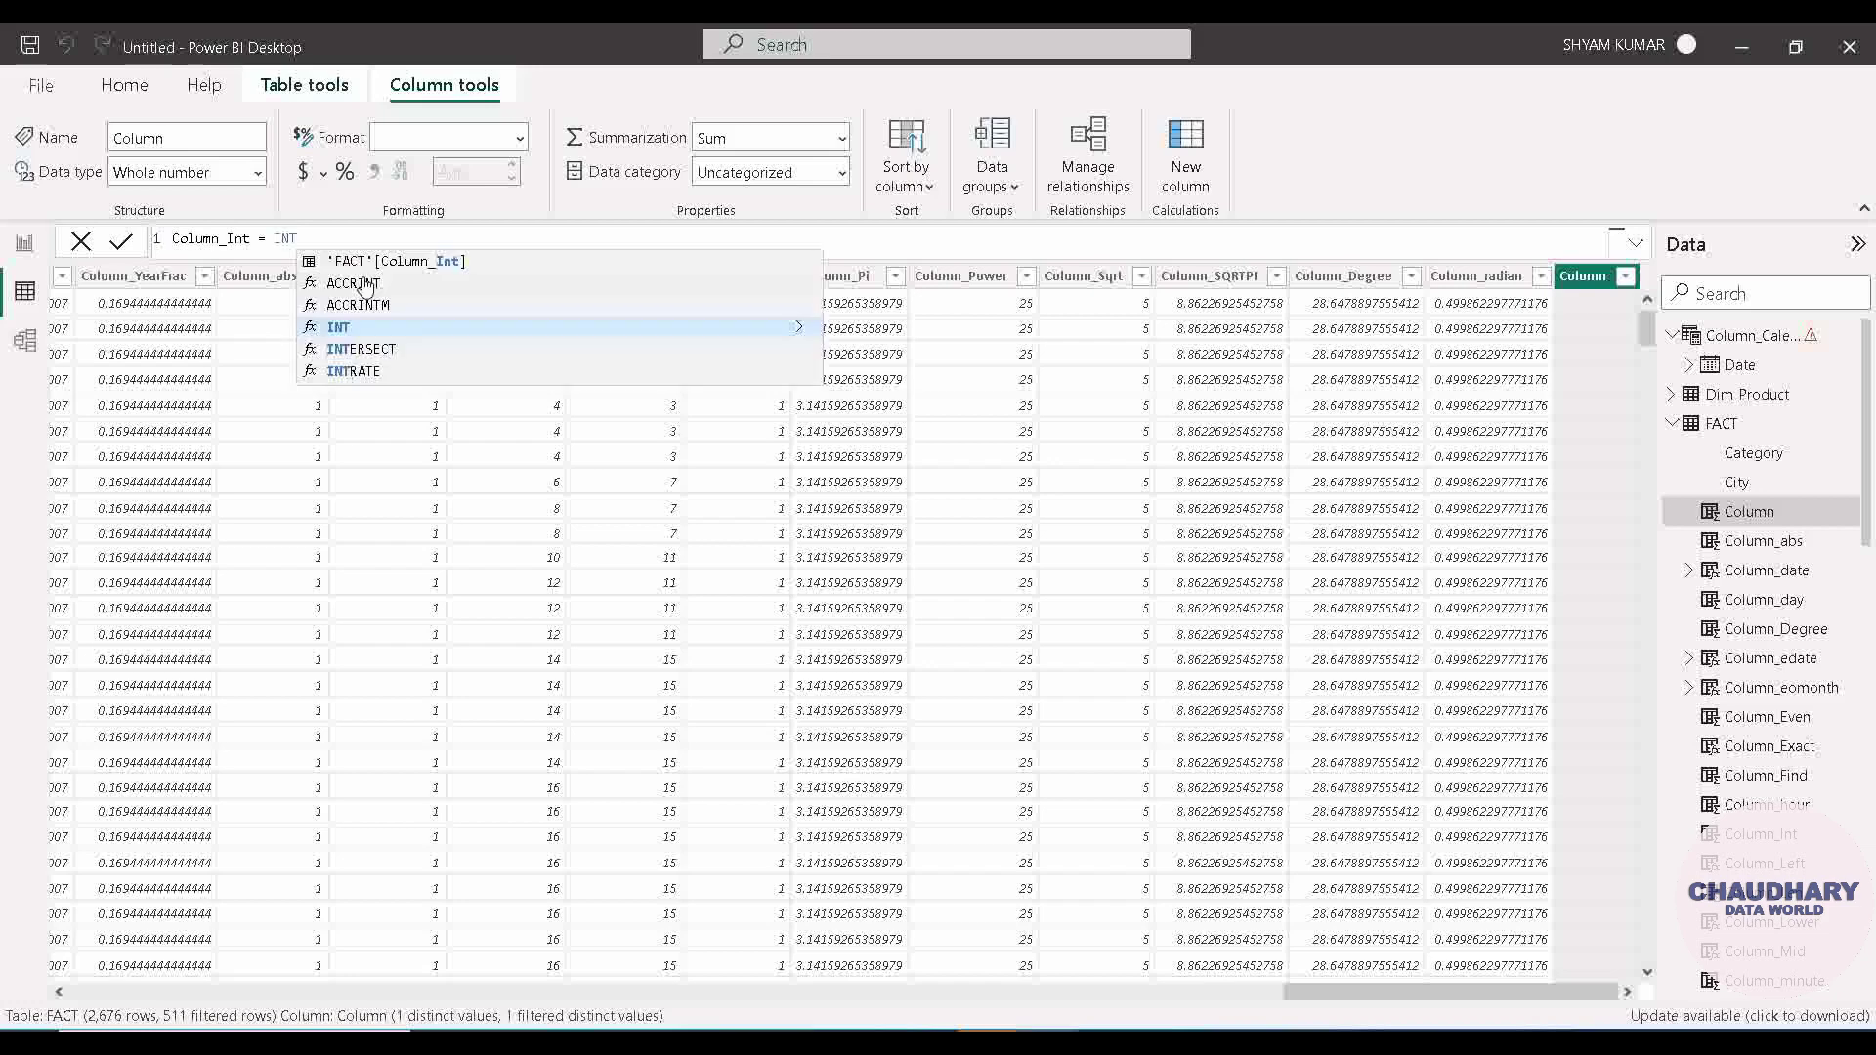
left_click(365, 329)
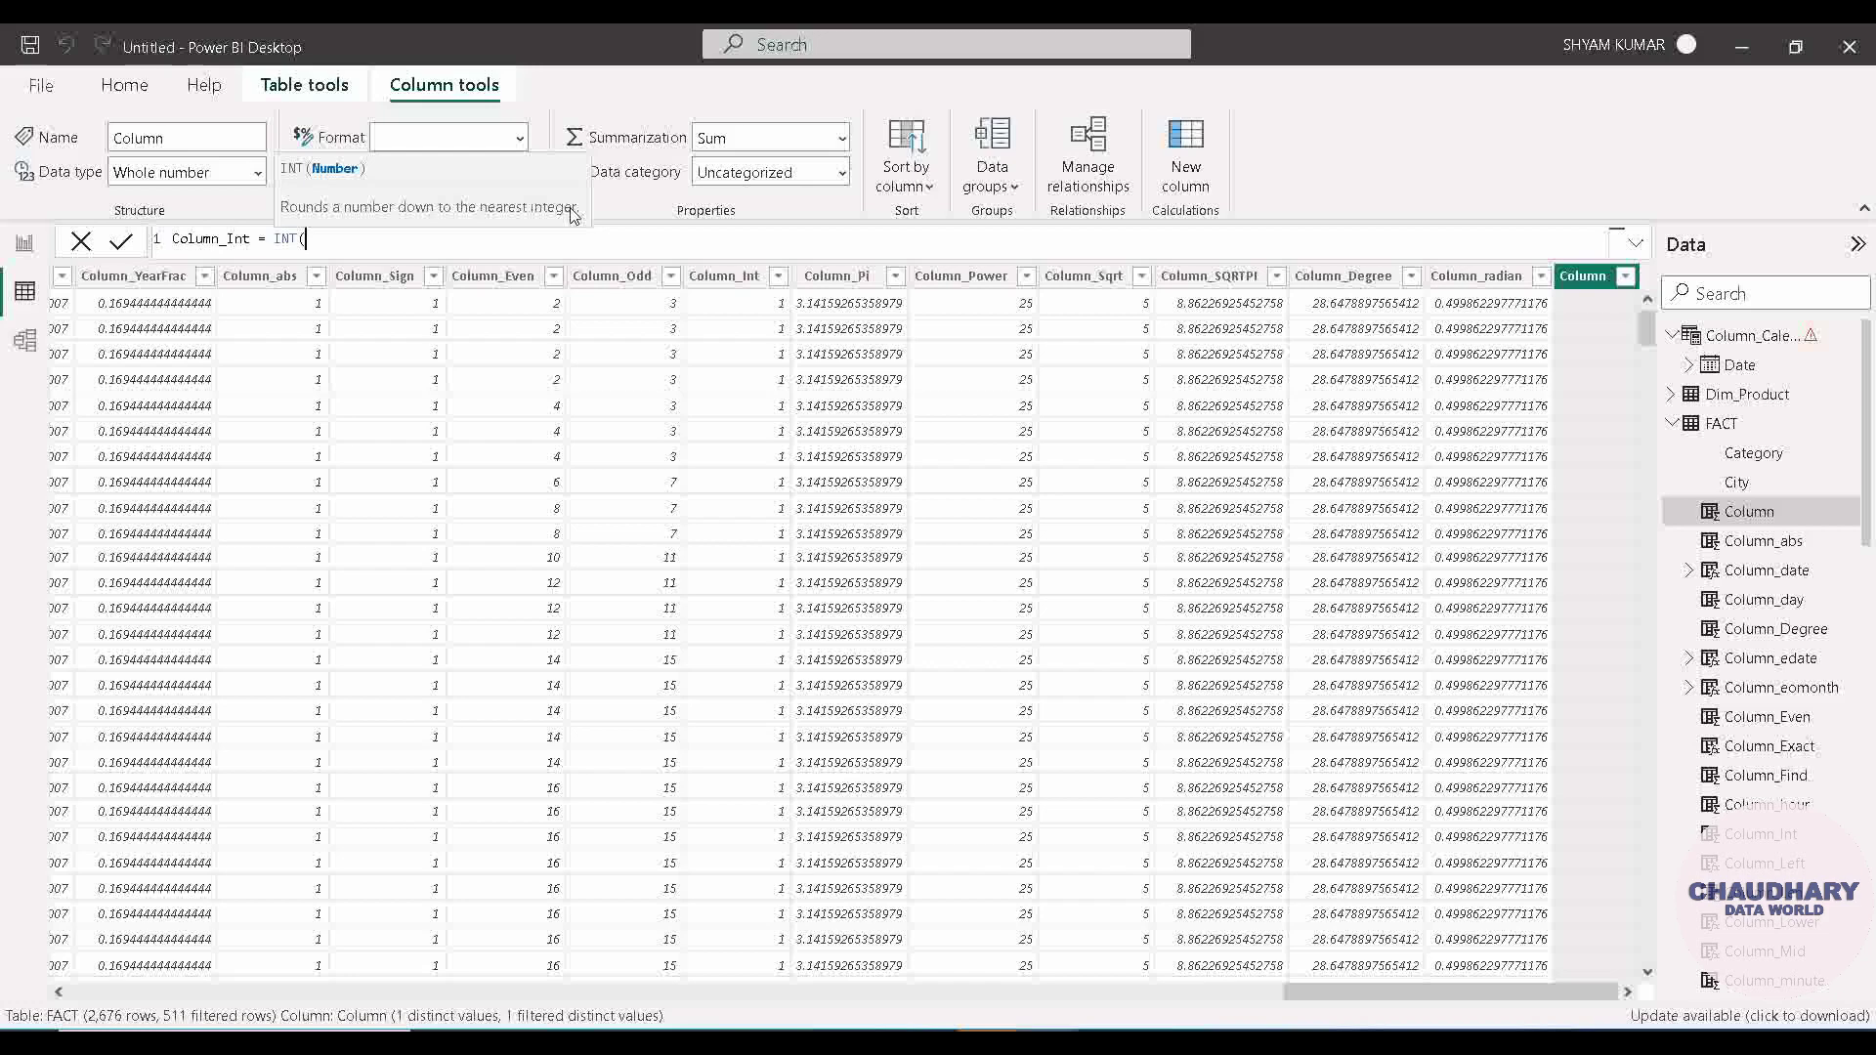
type("4.5)")
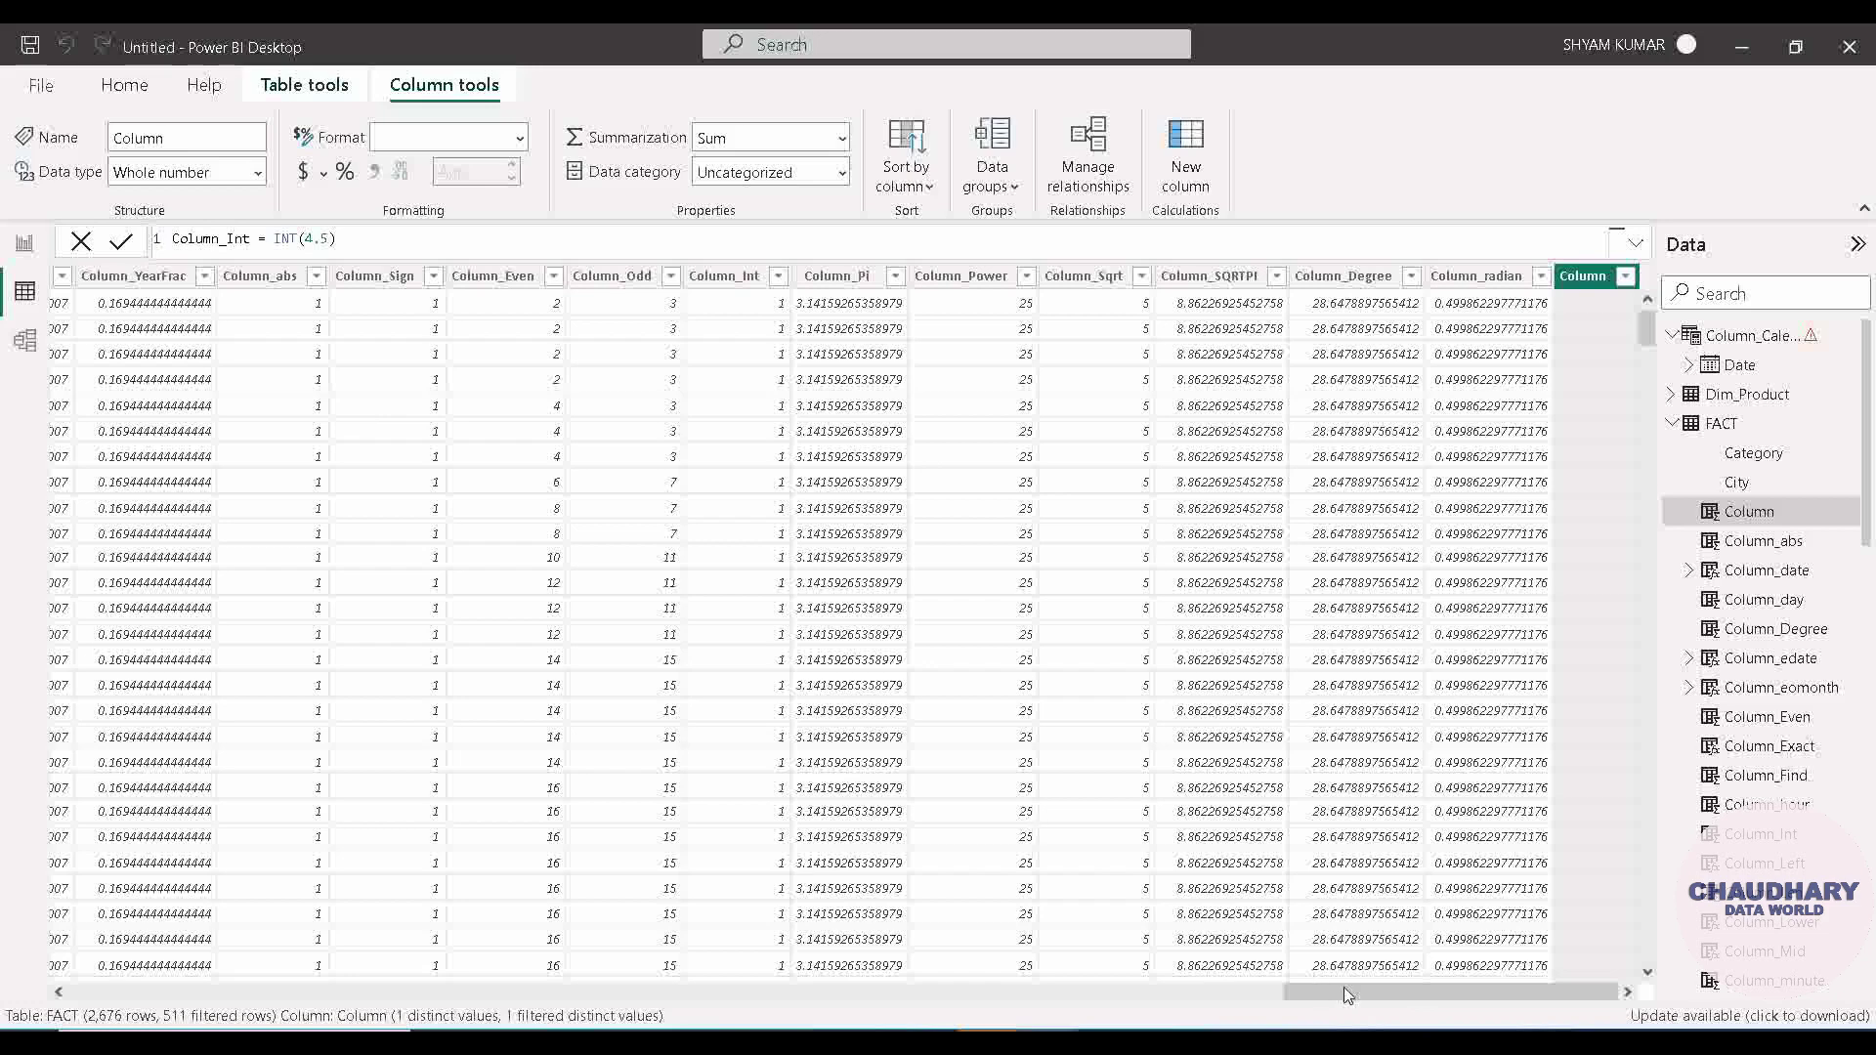
left_click(1175, 987)
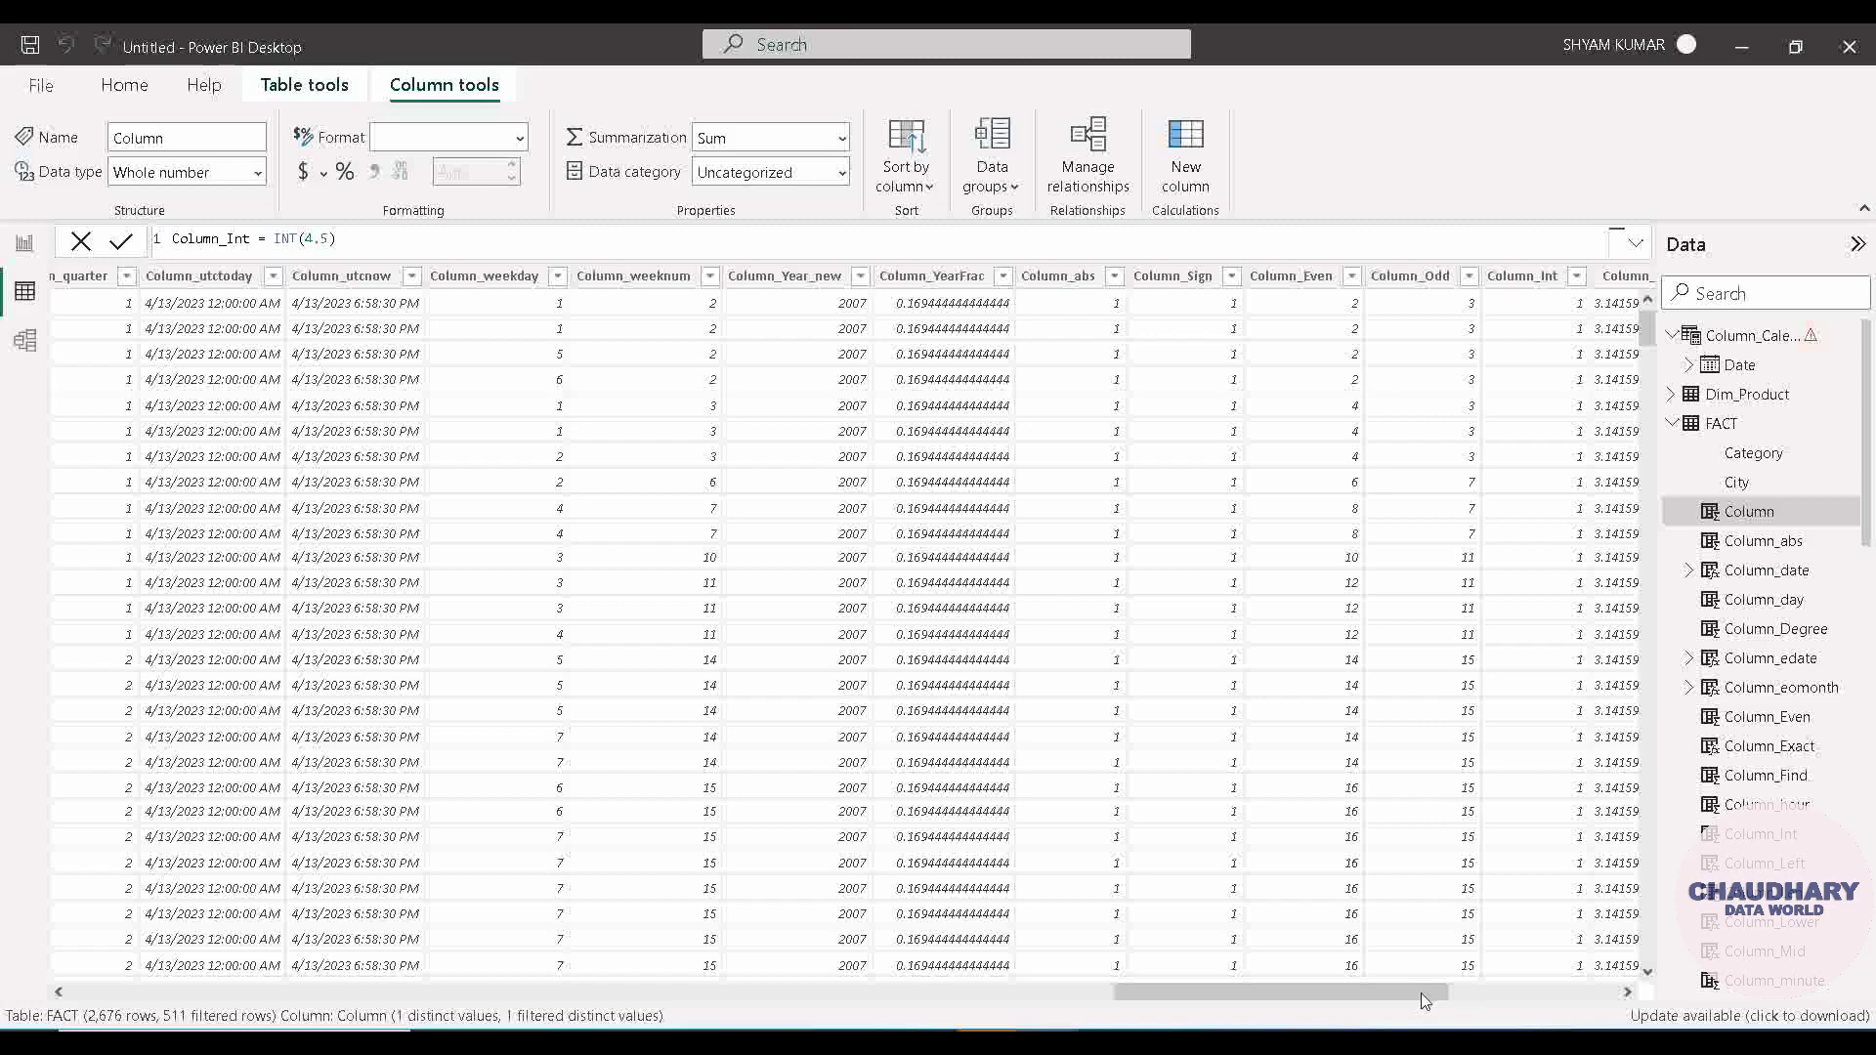
key("Return")
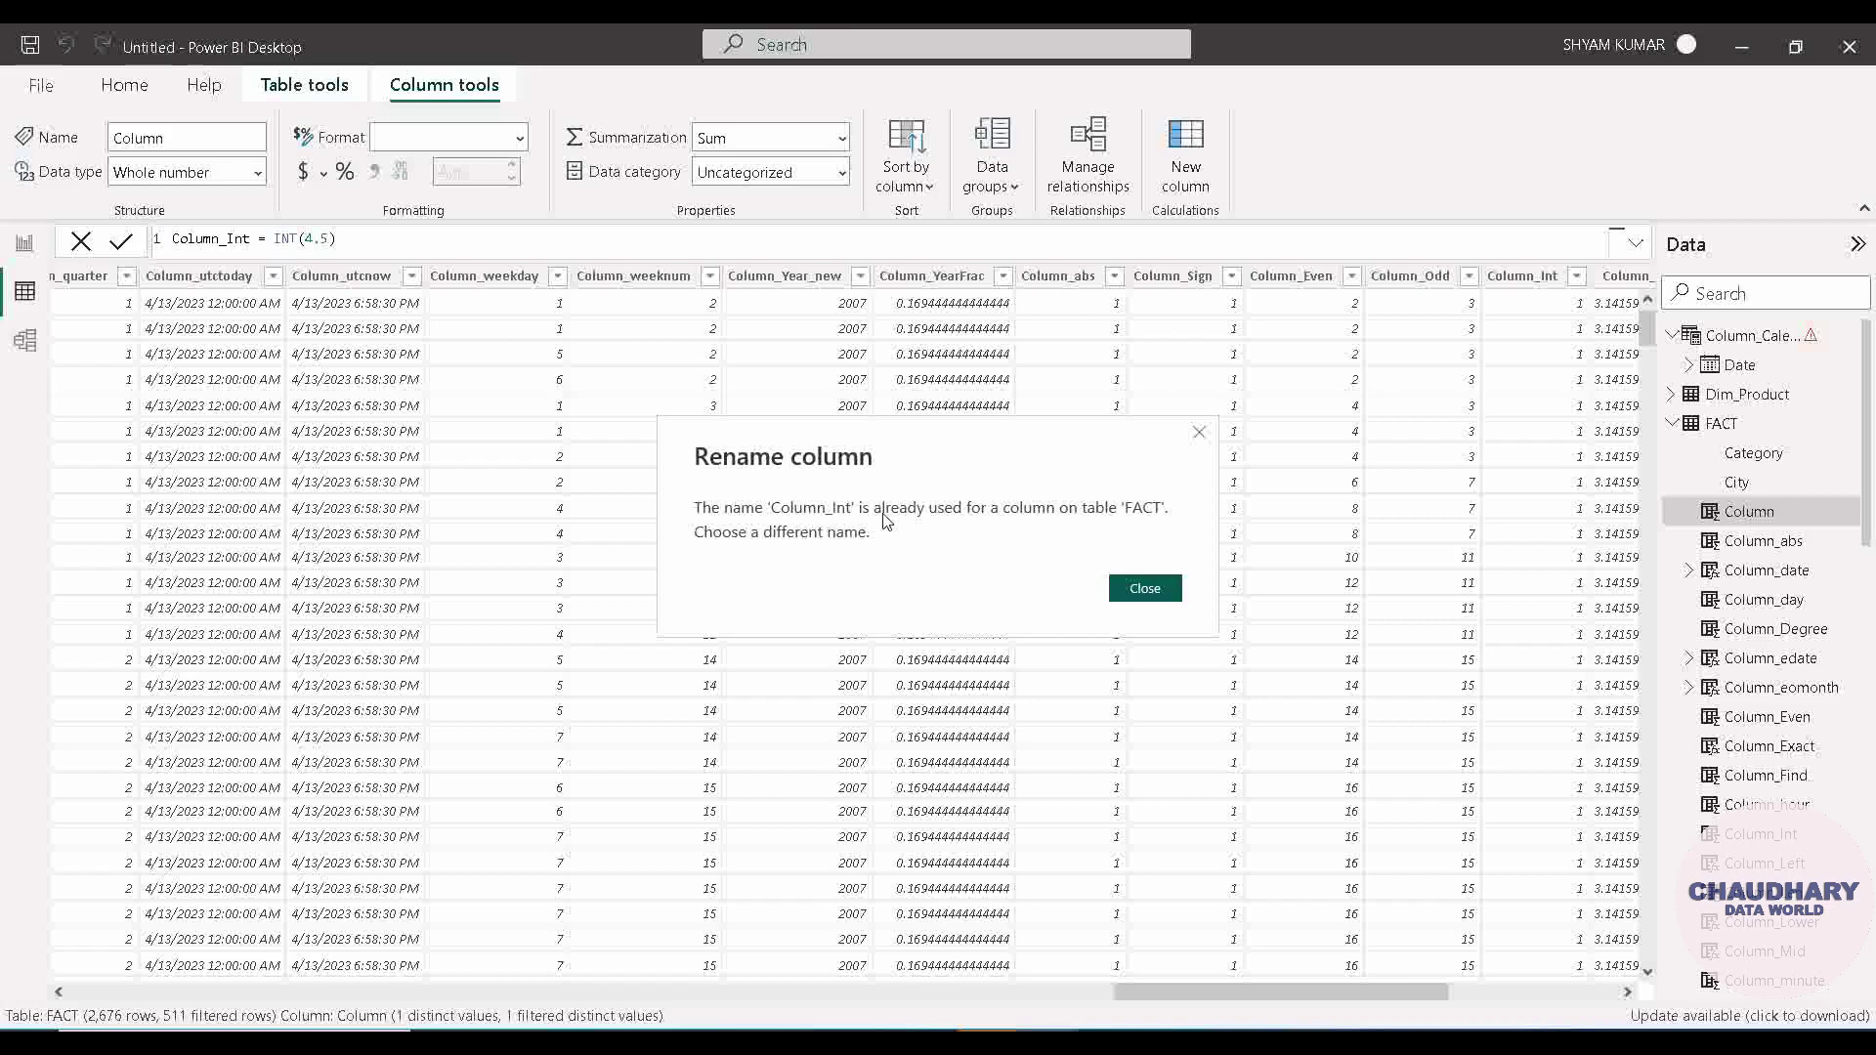
left_click(1140, 591)
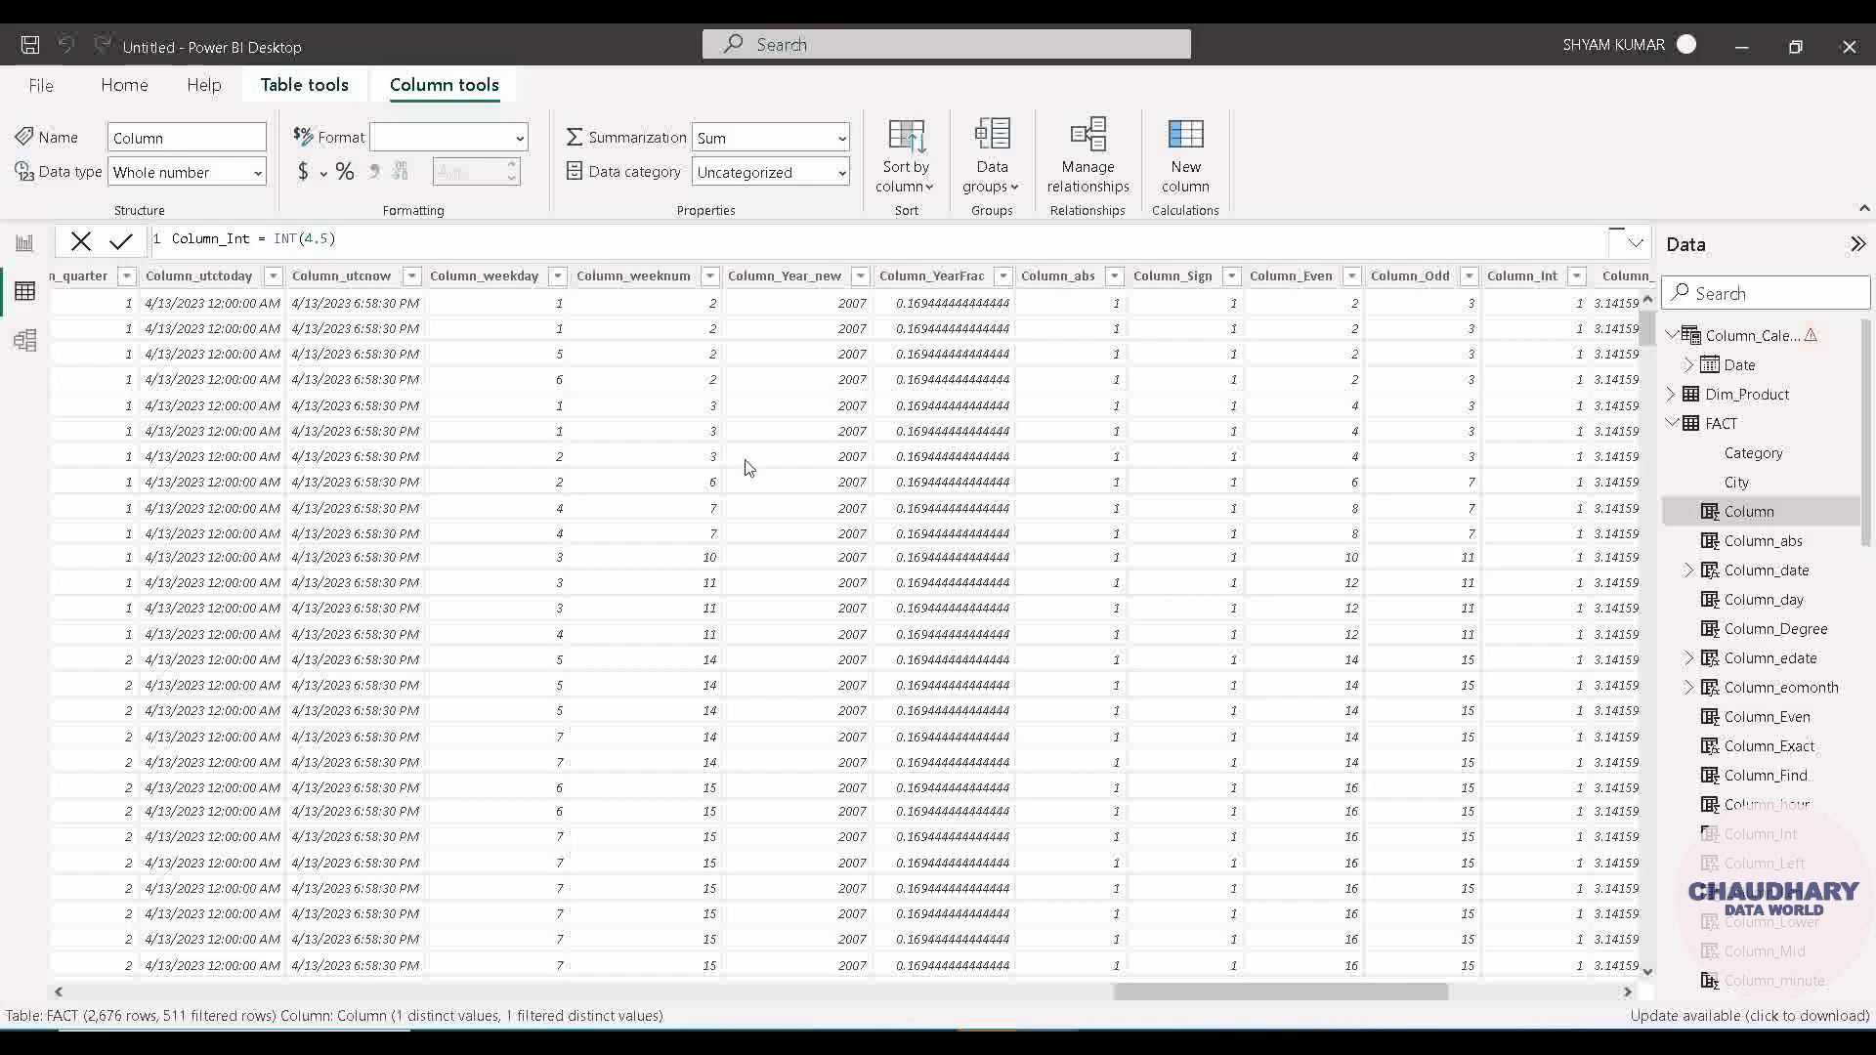
Rename the new column in its formula to Column_Int_new and commit it
left_click(253, 240)
type("_new")
left_click(112, 246)
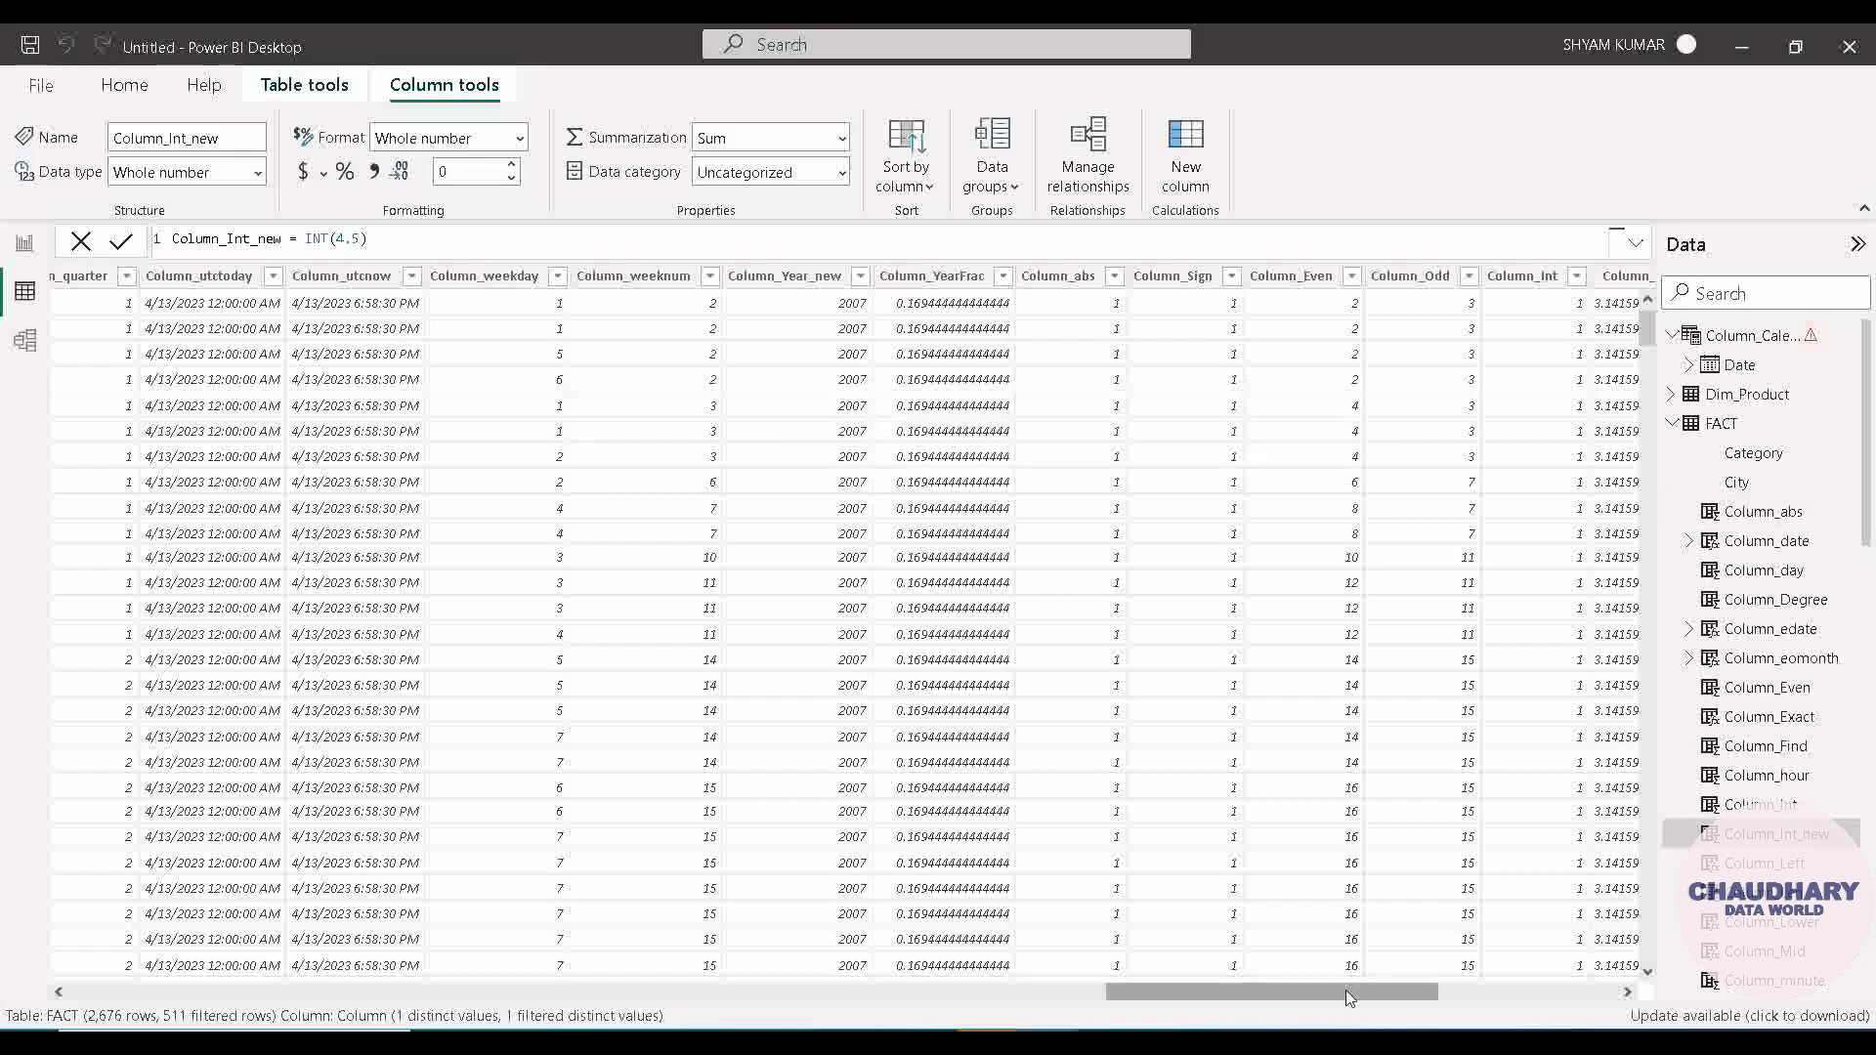
left_click(1470, 994)
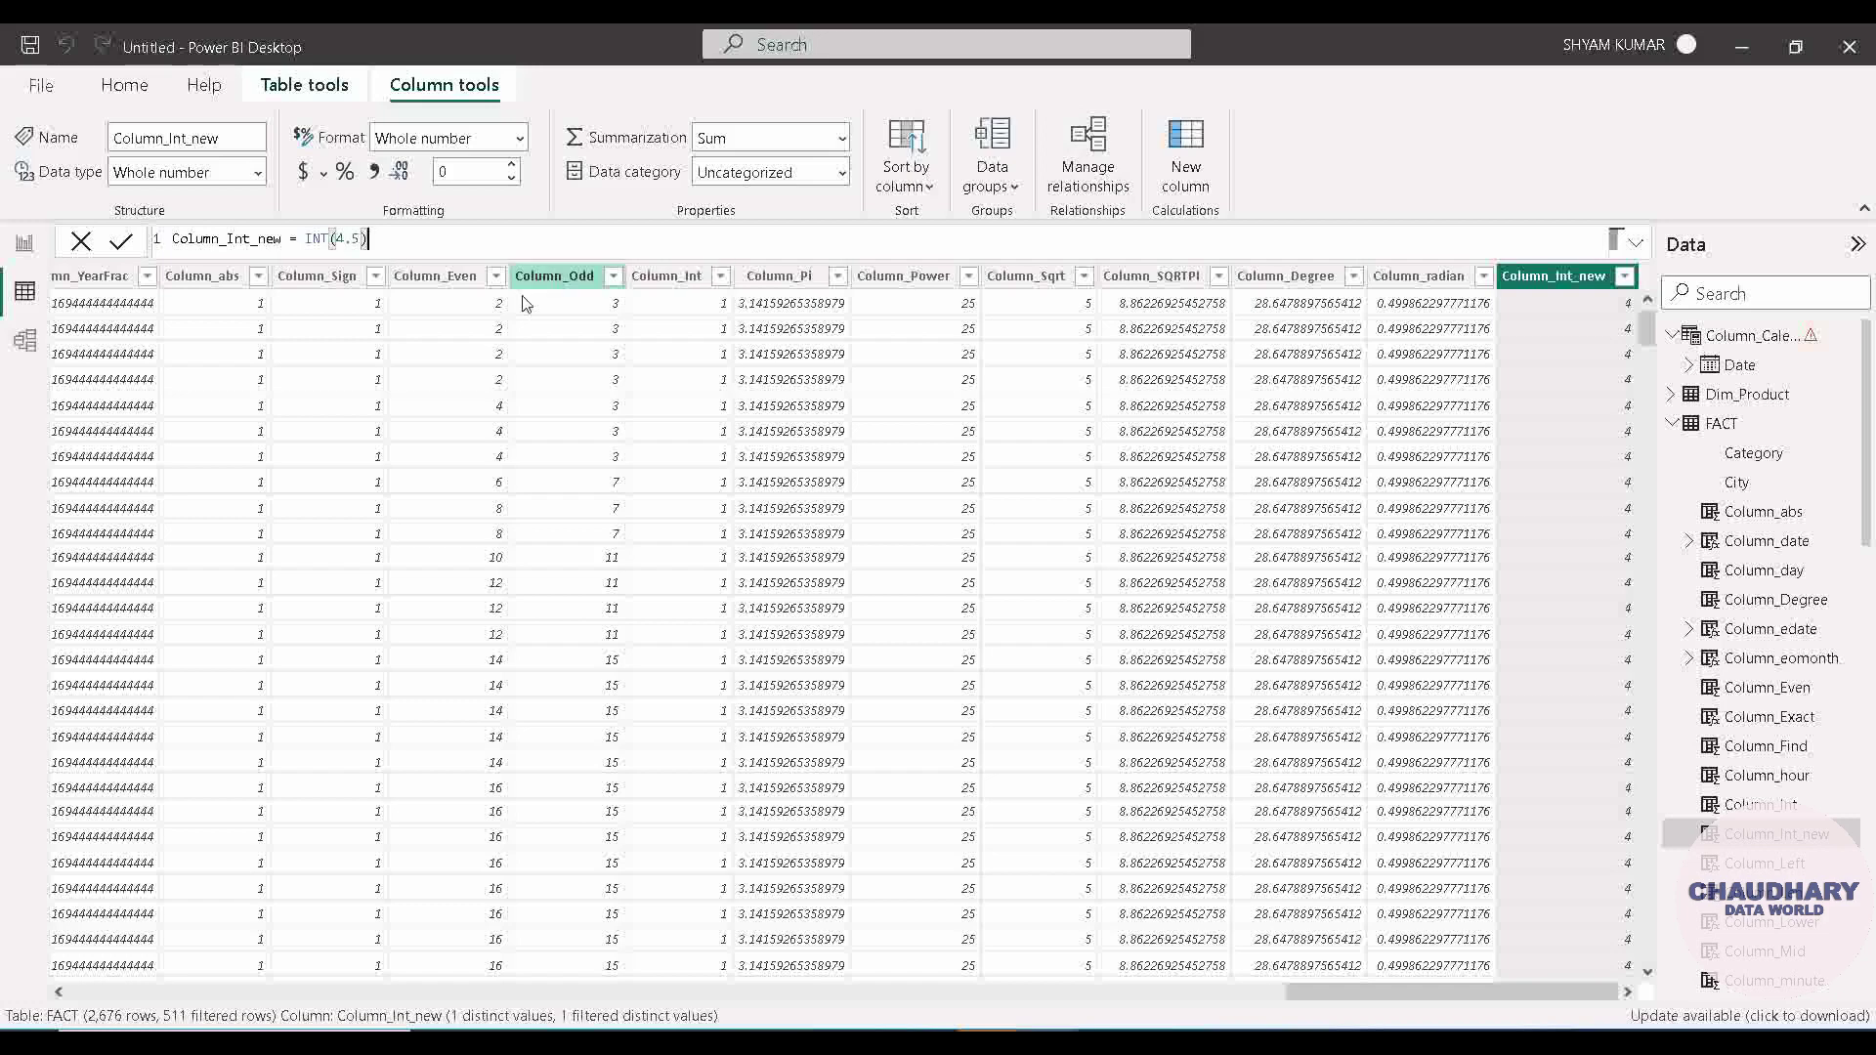
Add another calculated column to the FACT table with the formula Column_Trunc = TRUNC(4.5)
left_click(326, 84)
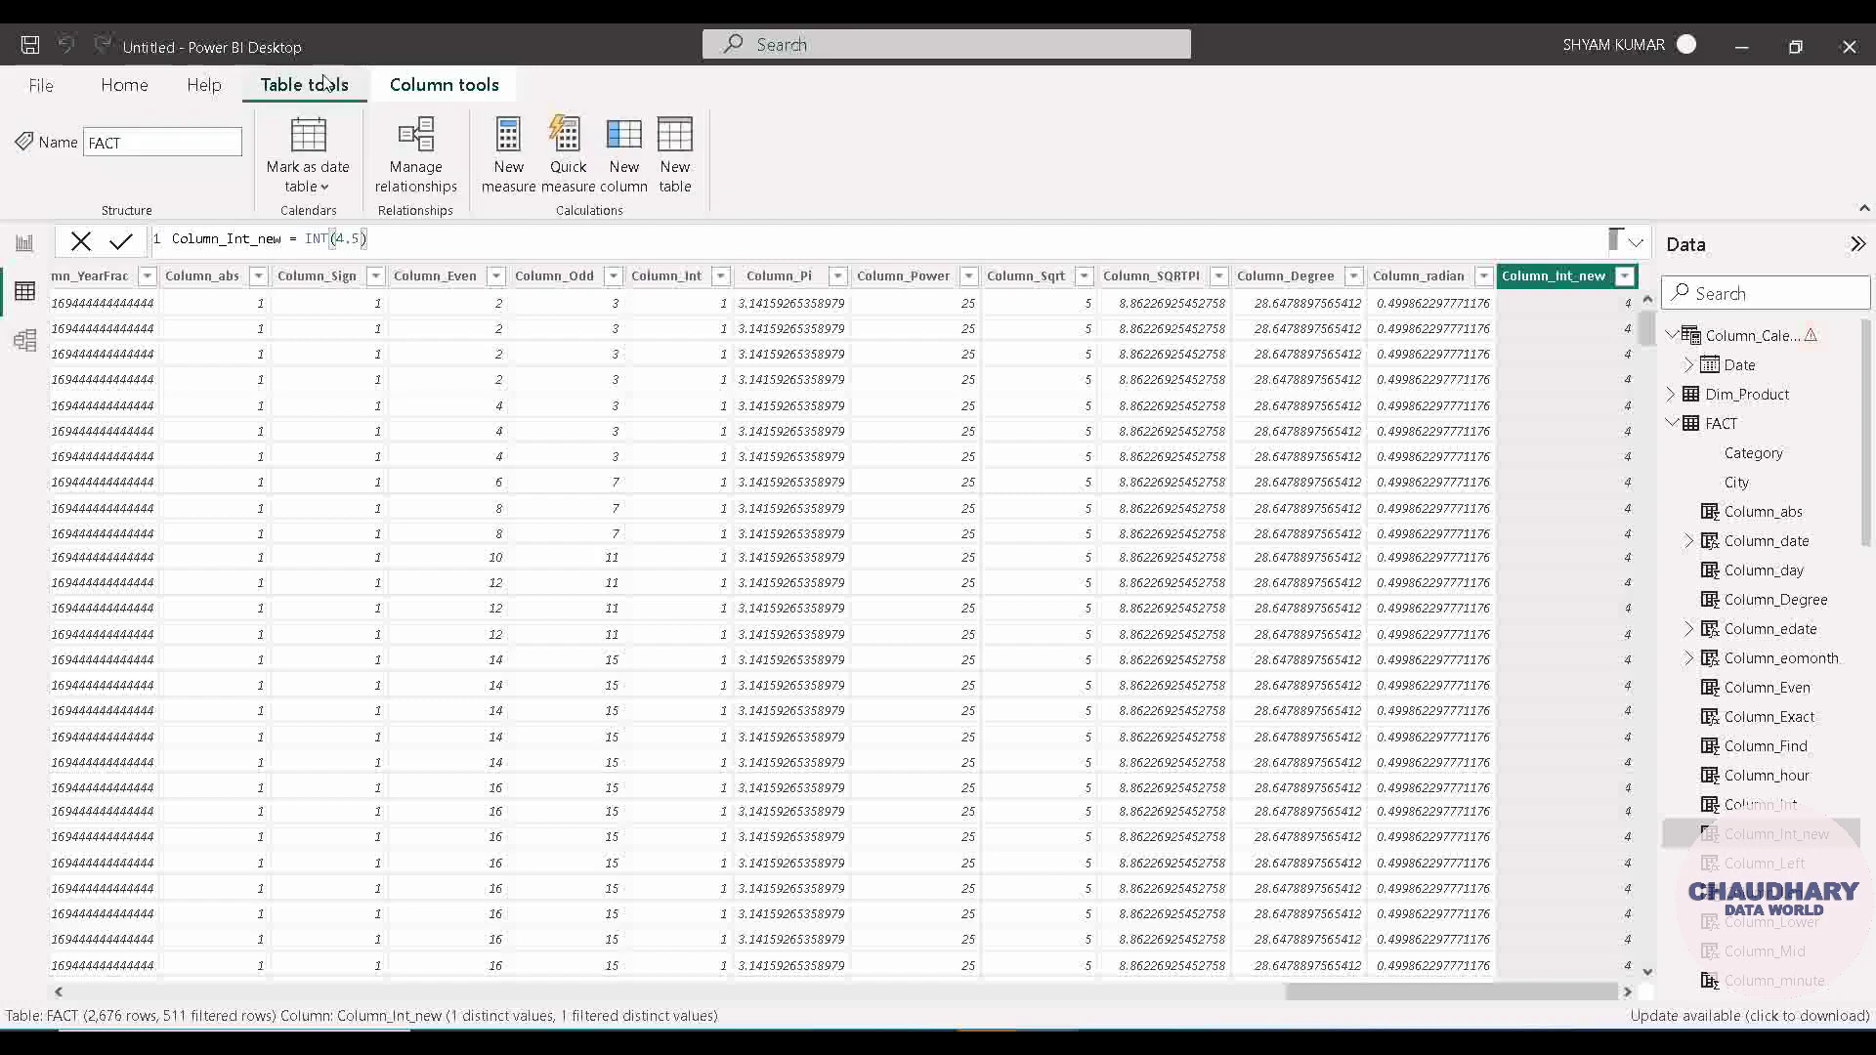
left_click(623, 146)
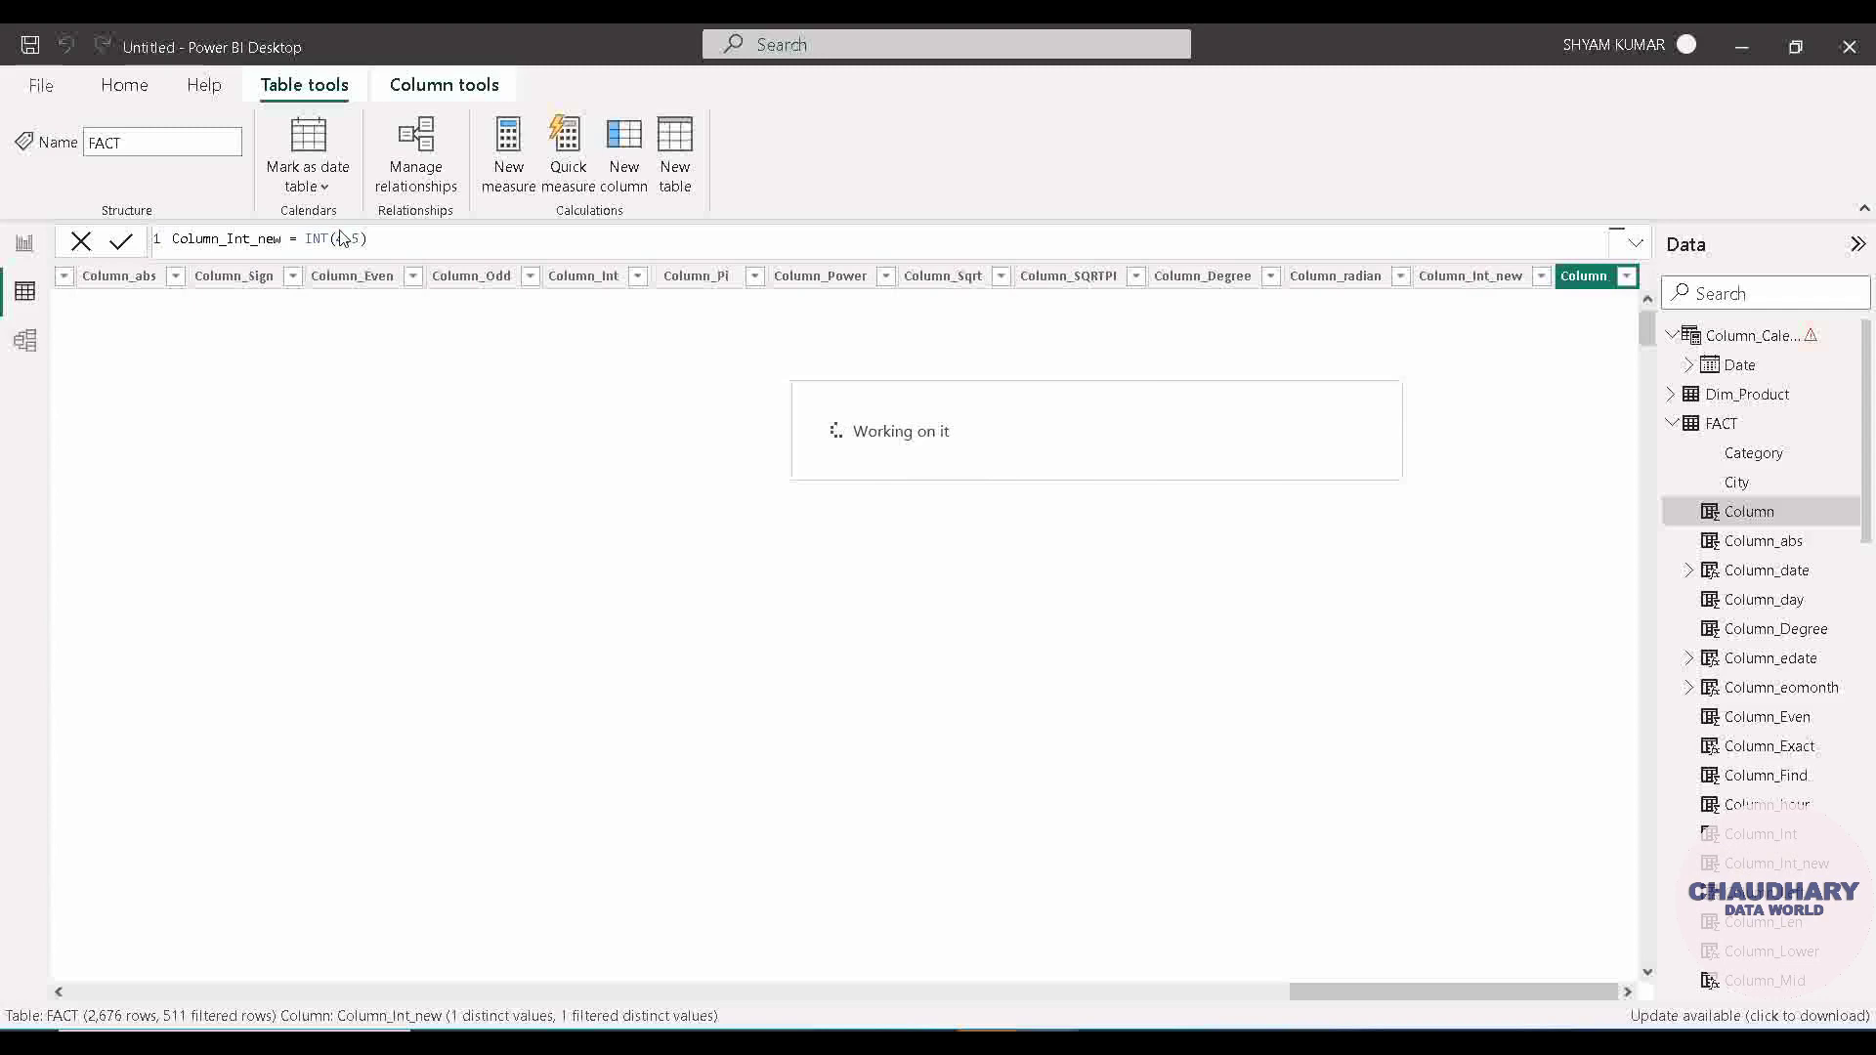
left_click(225, 245)
type("_")
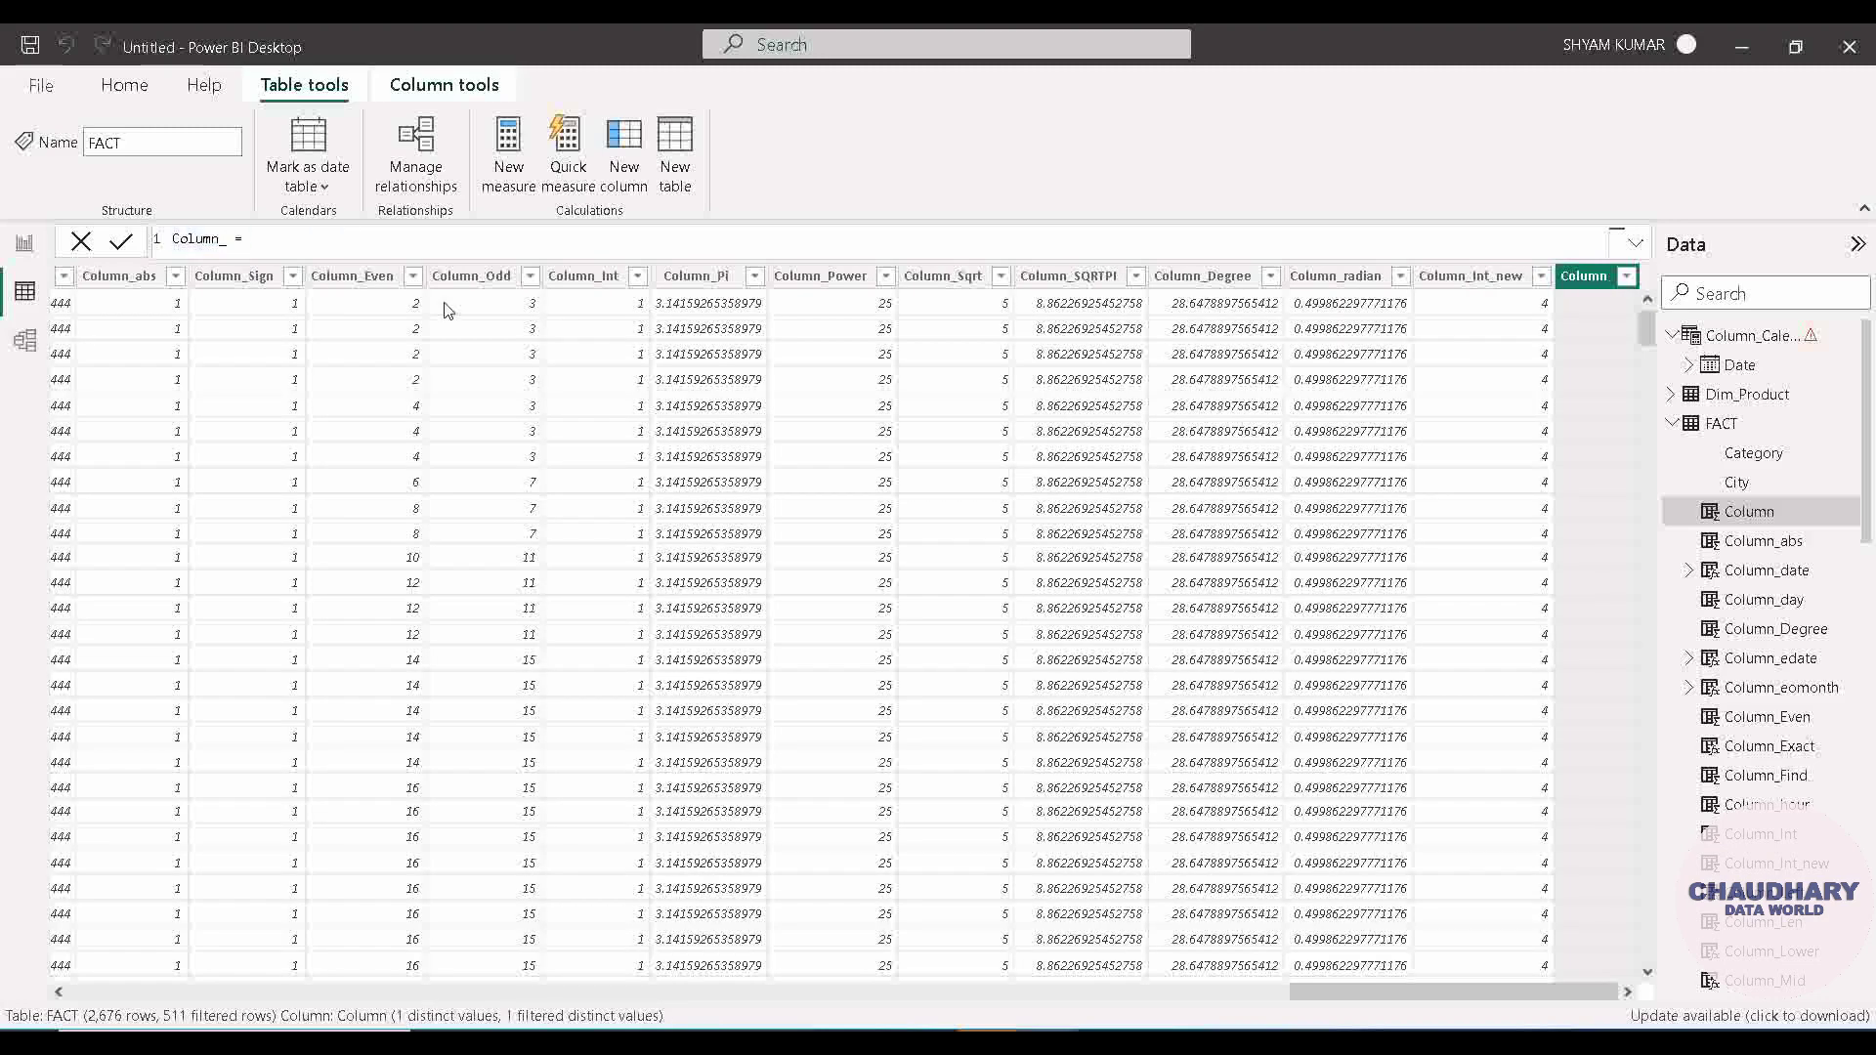
type("Trunc = Tr")
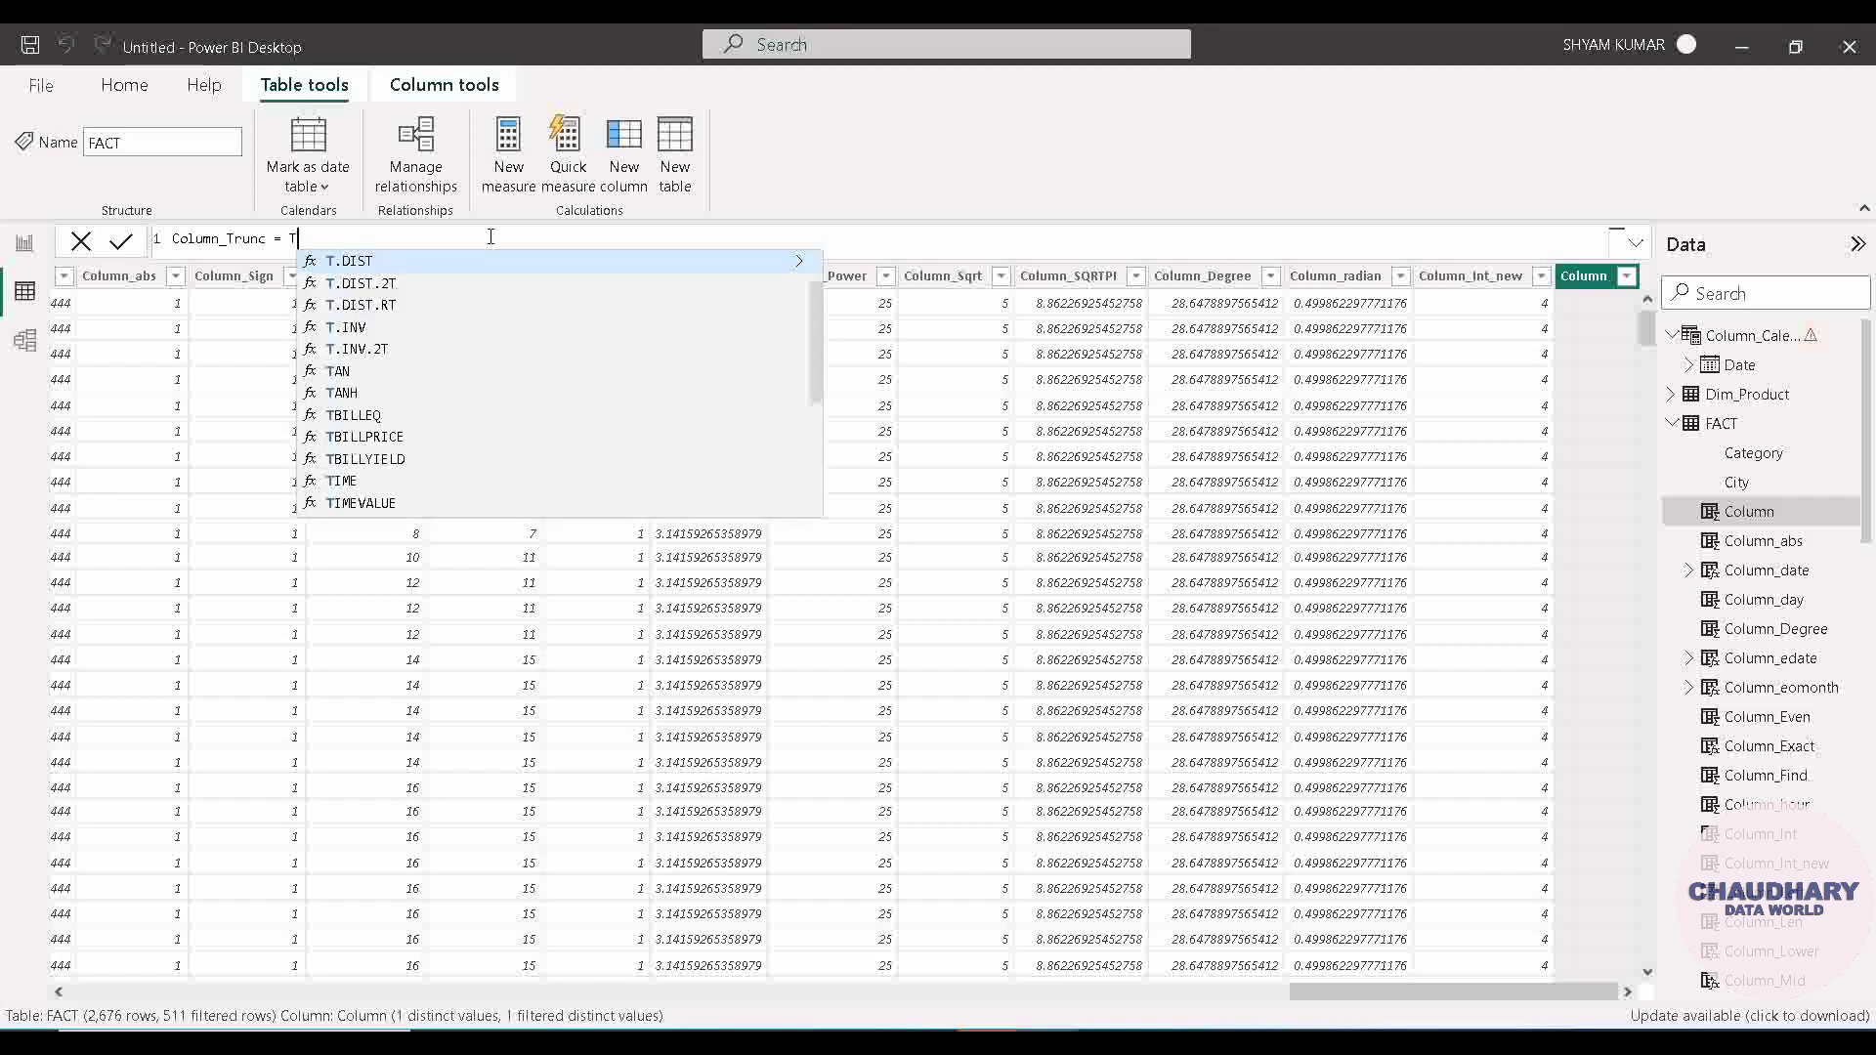
type("unc")
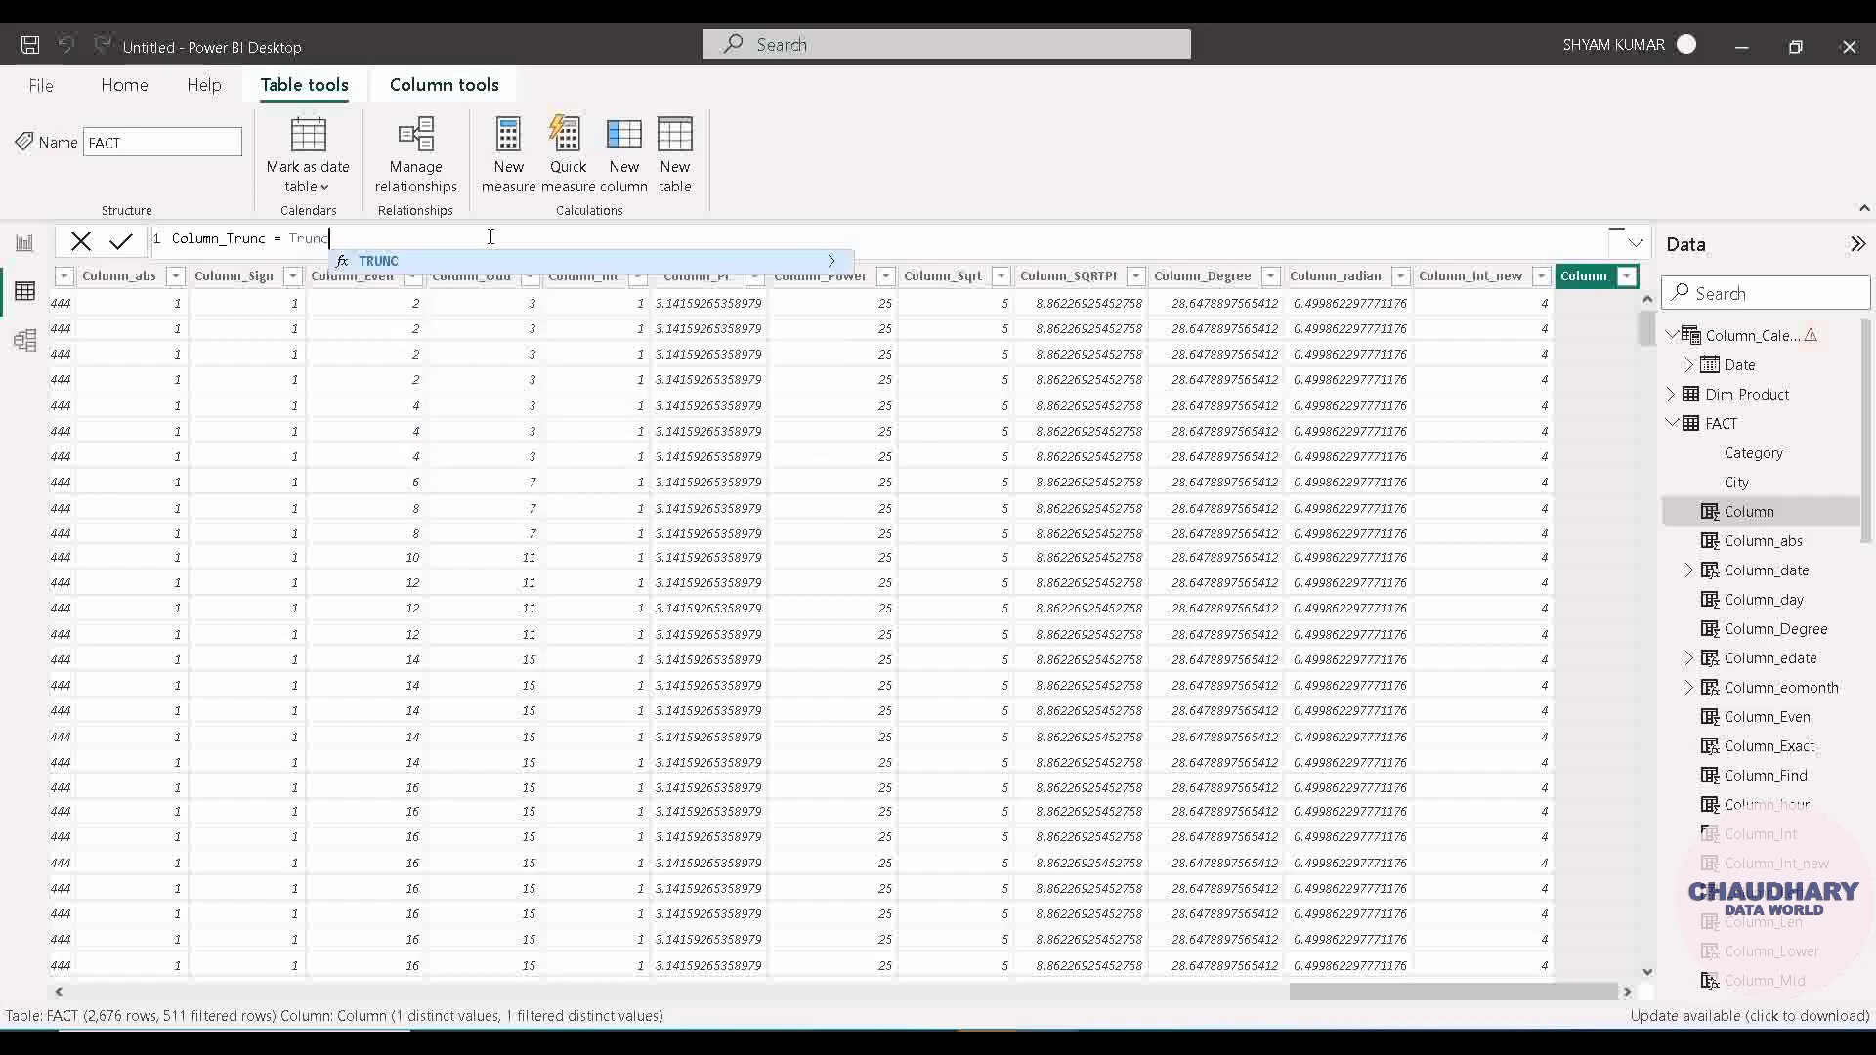
key("Tab")
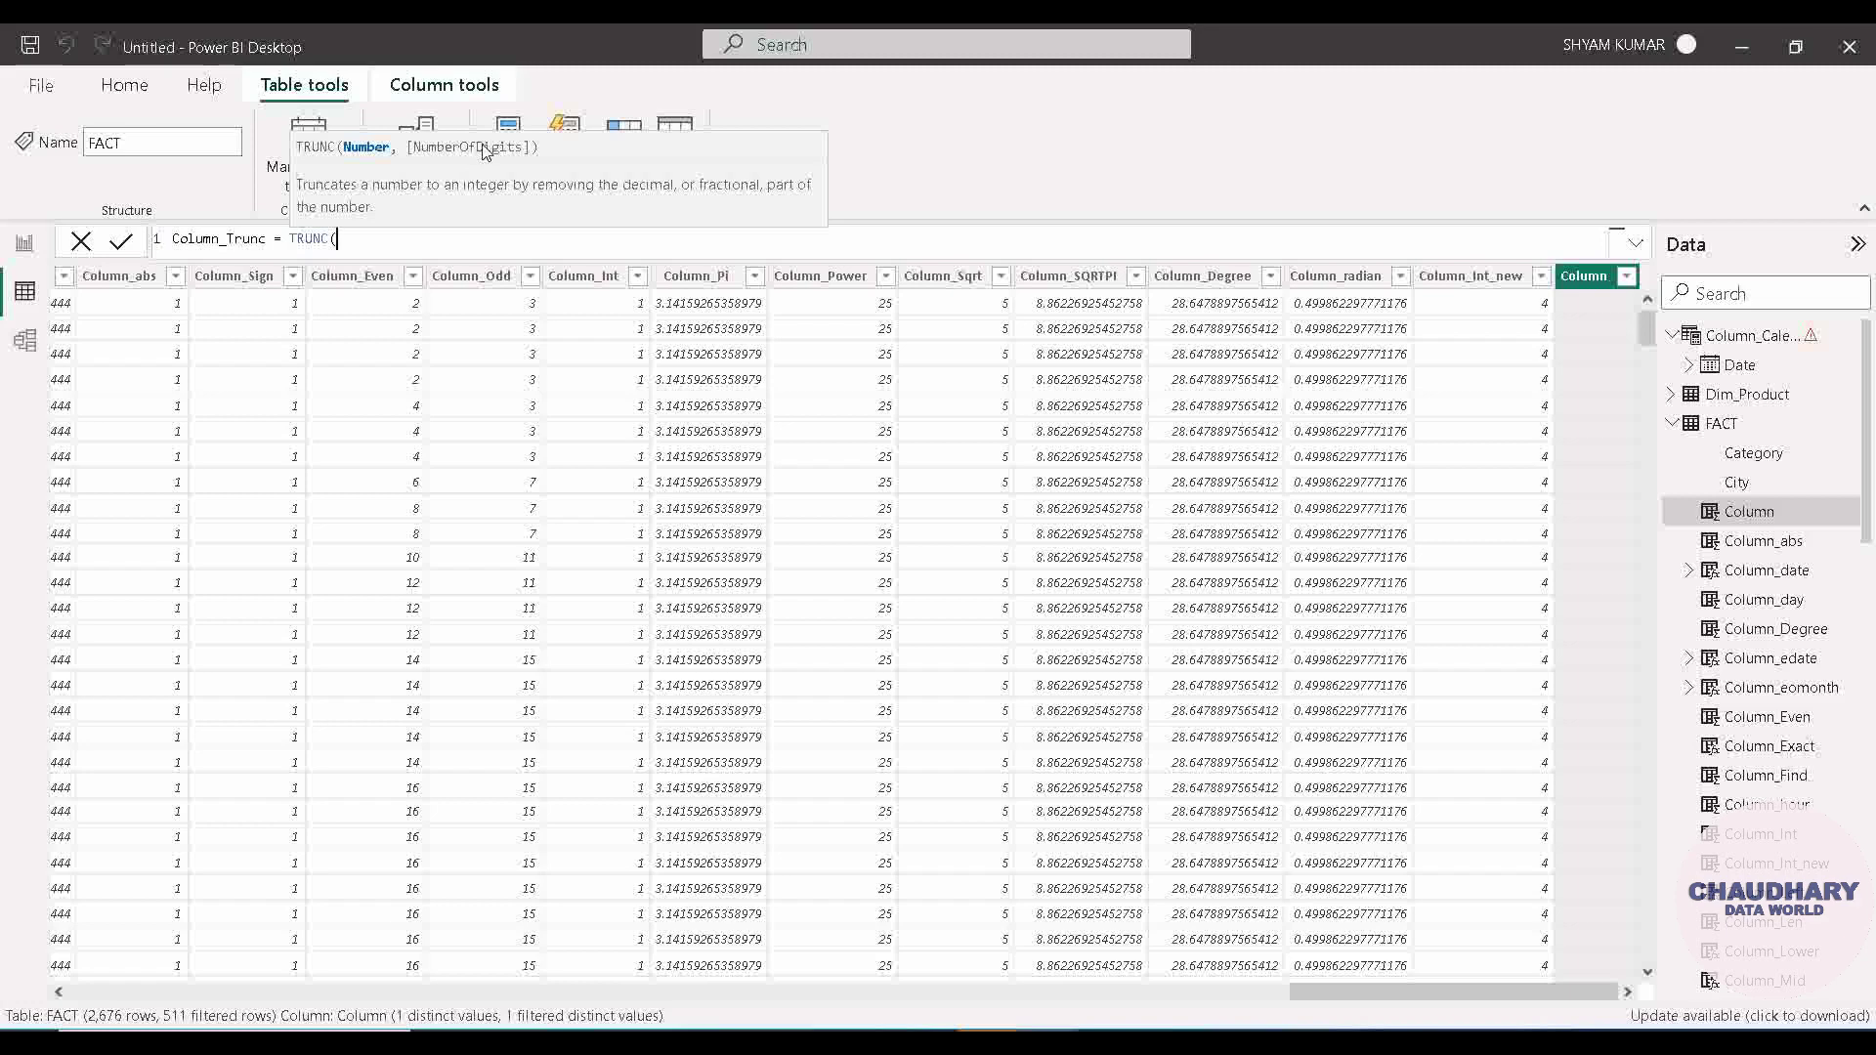
type("4.5)")
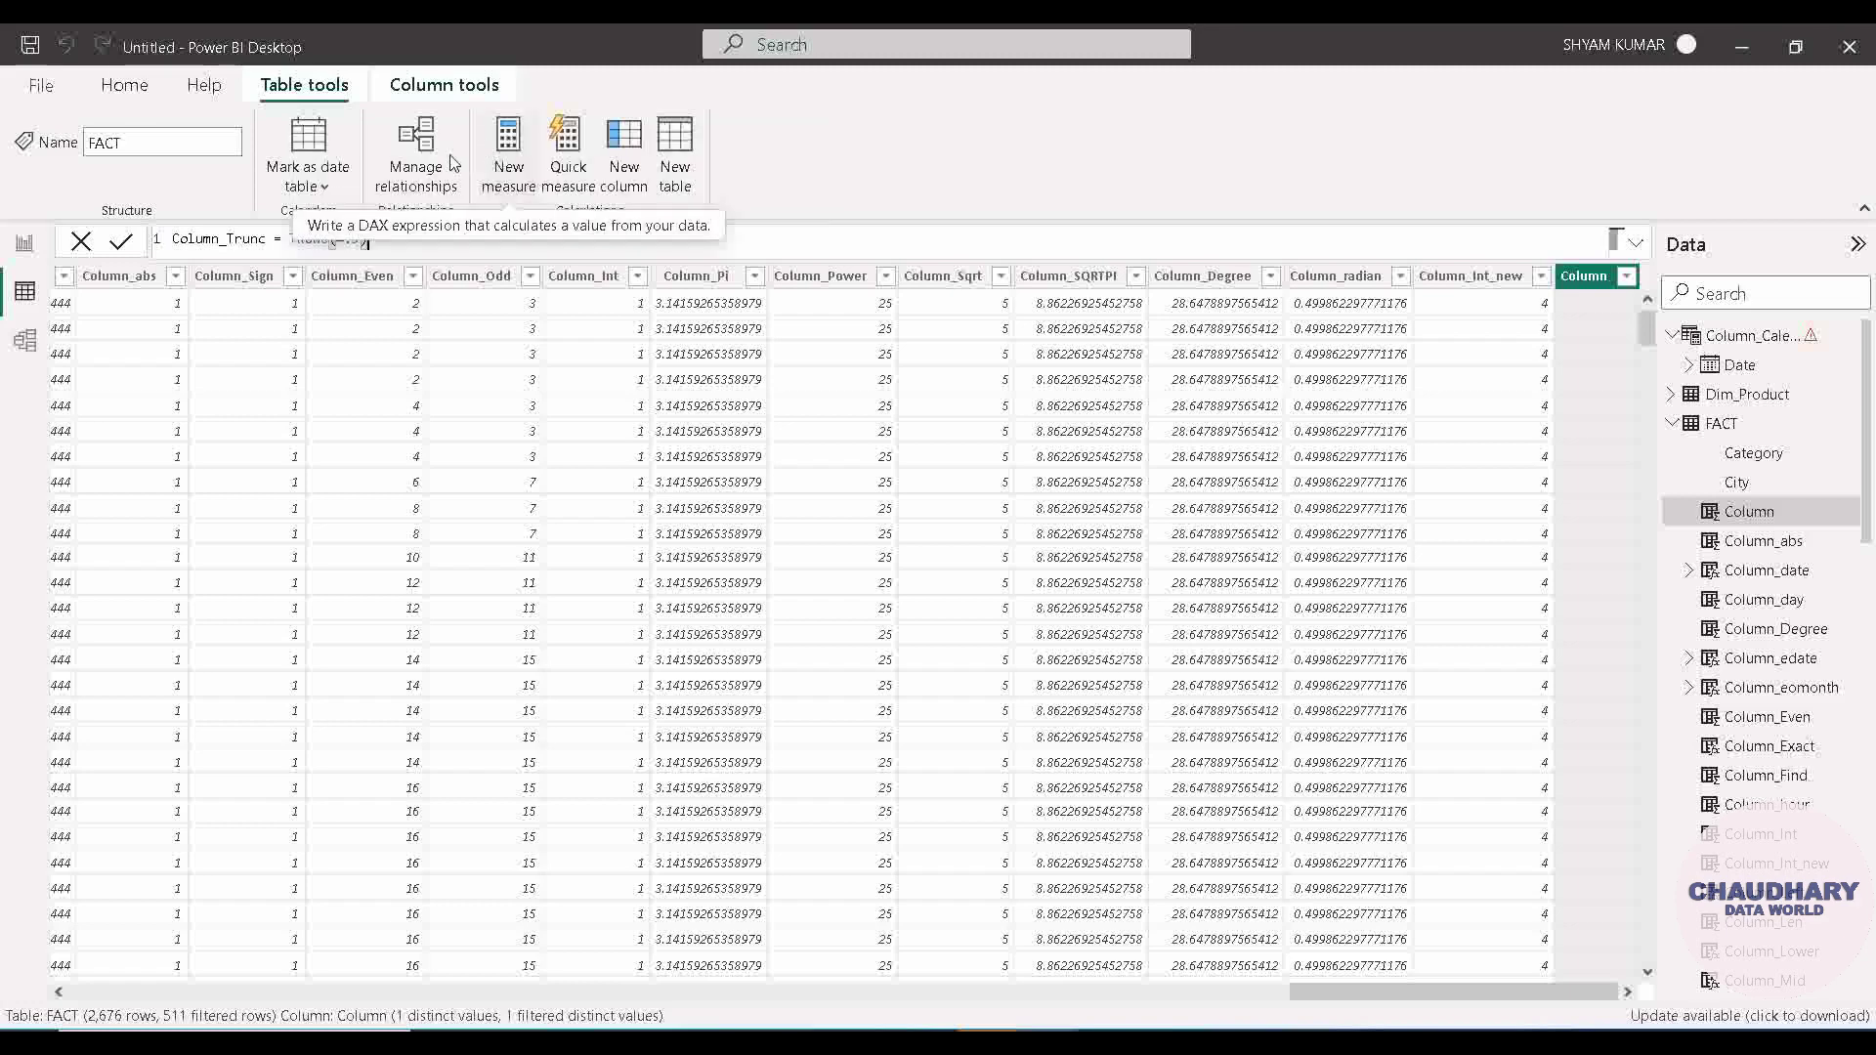
key("Return")
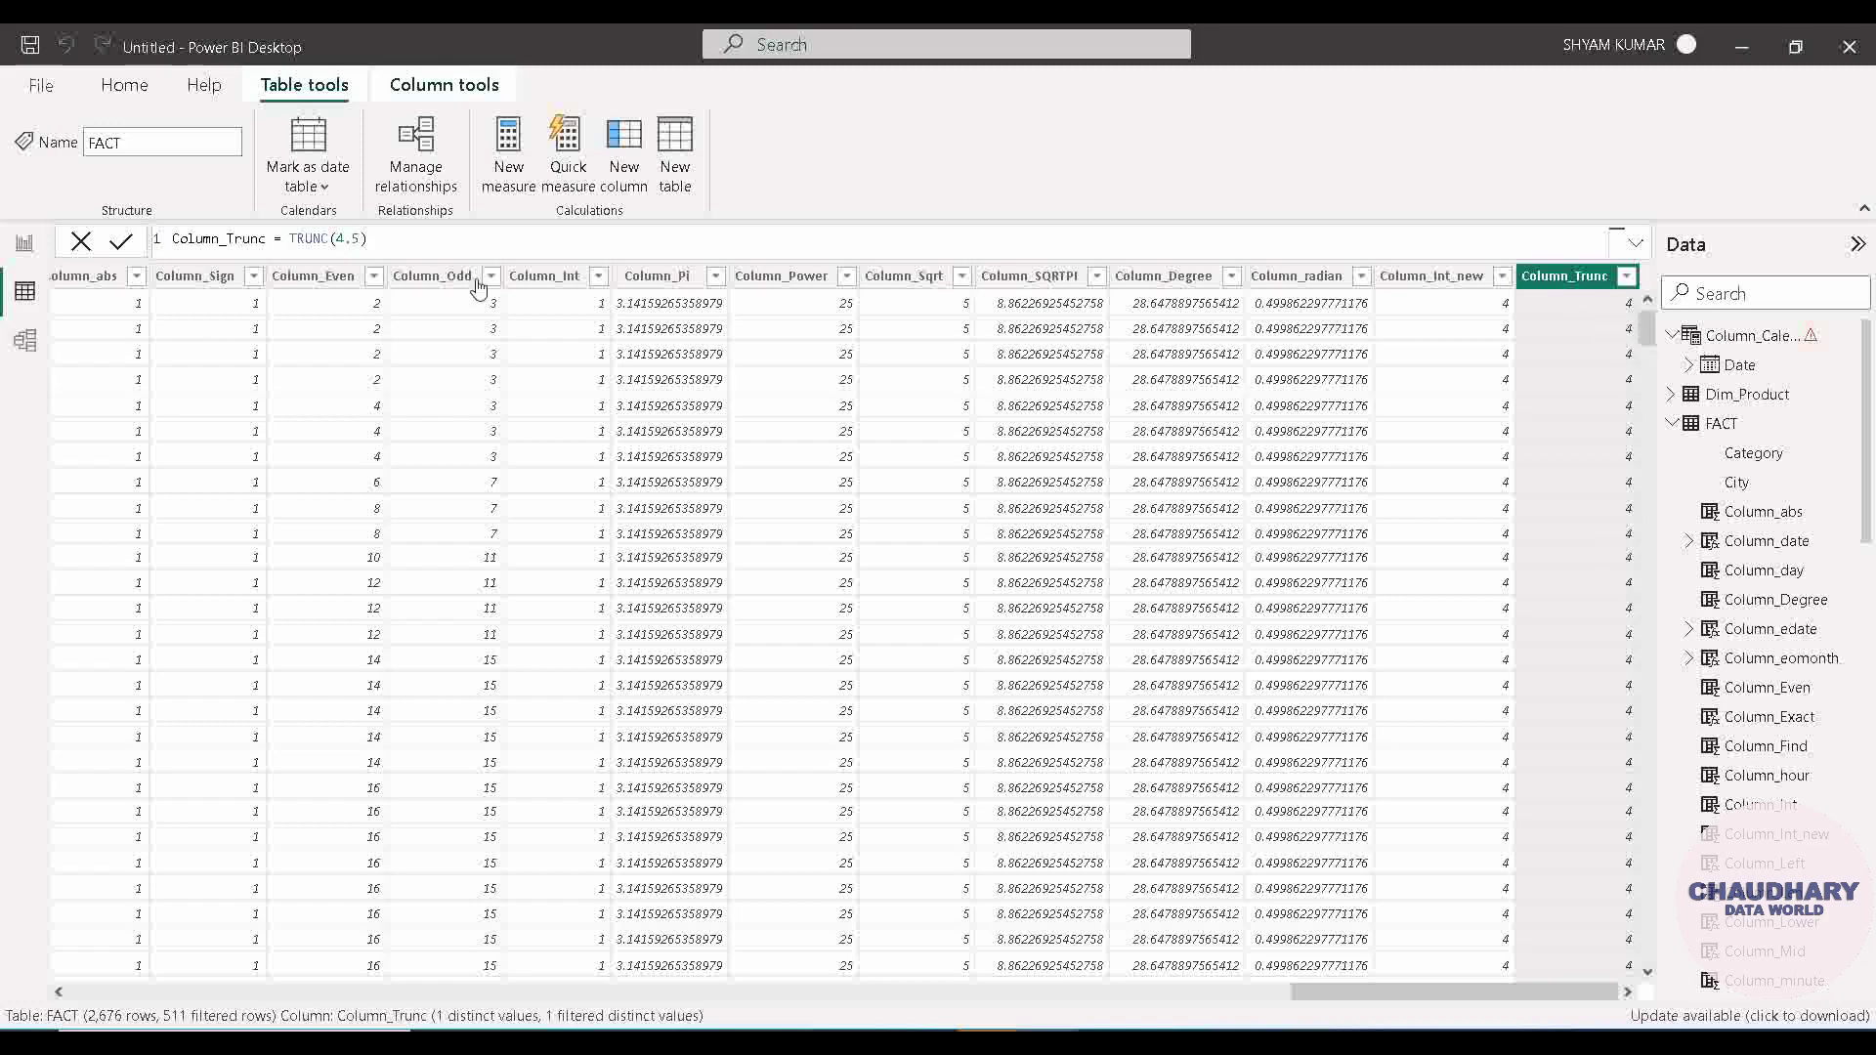
Change the argument of the Column_Int_new formula to a negative number, giving INT(-4.5)
left_click(1437, 276)
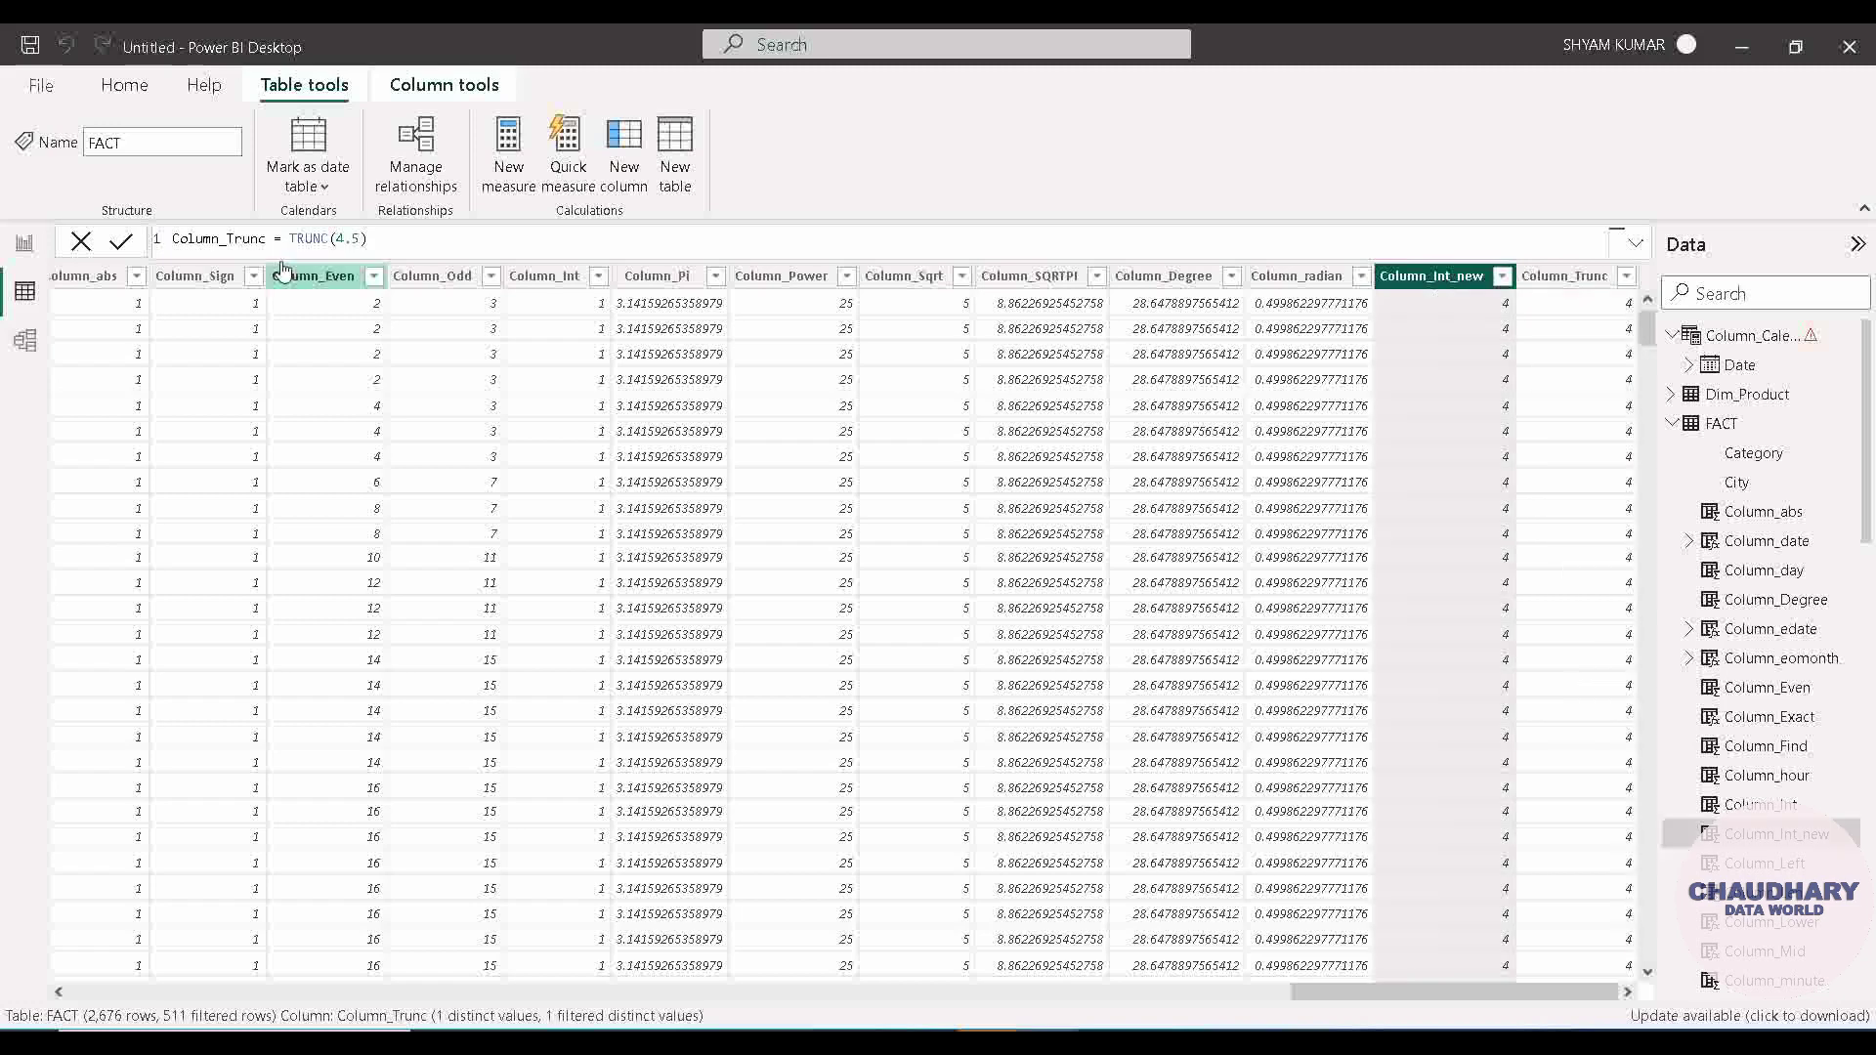
left_click(337, 238)
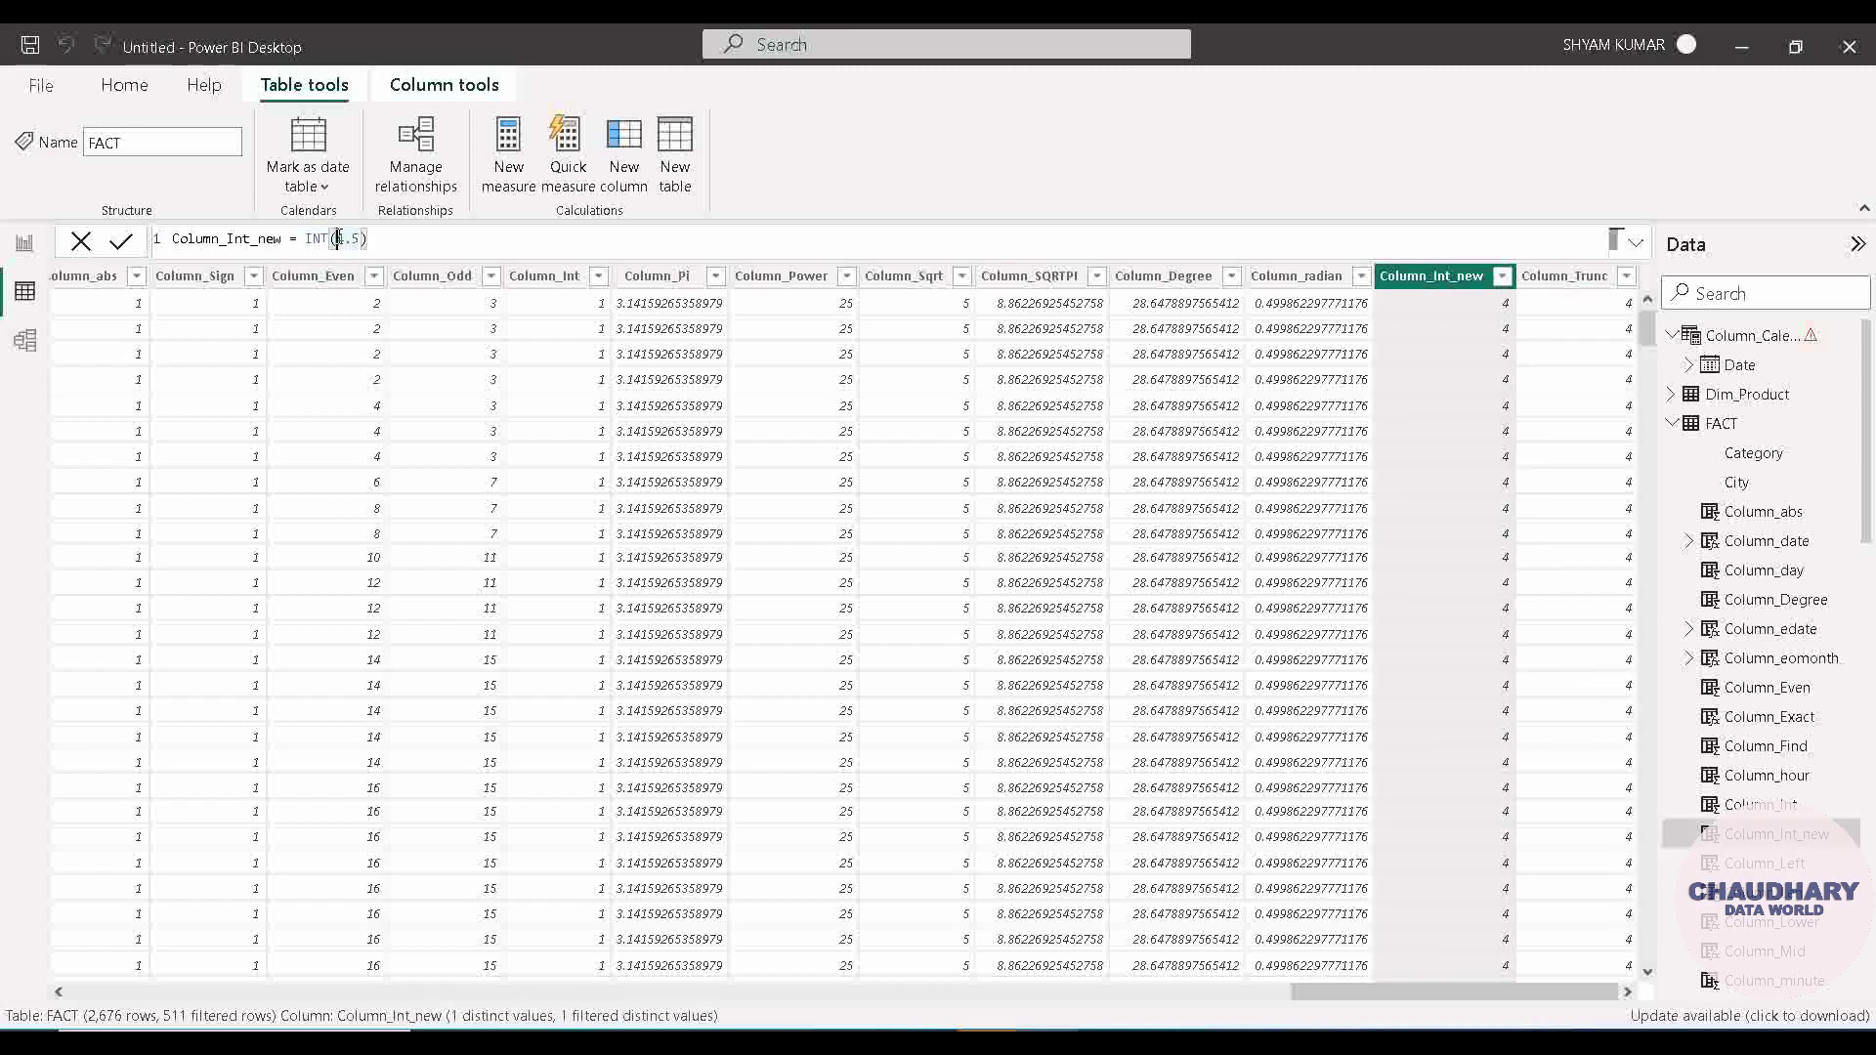
type("-")
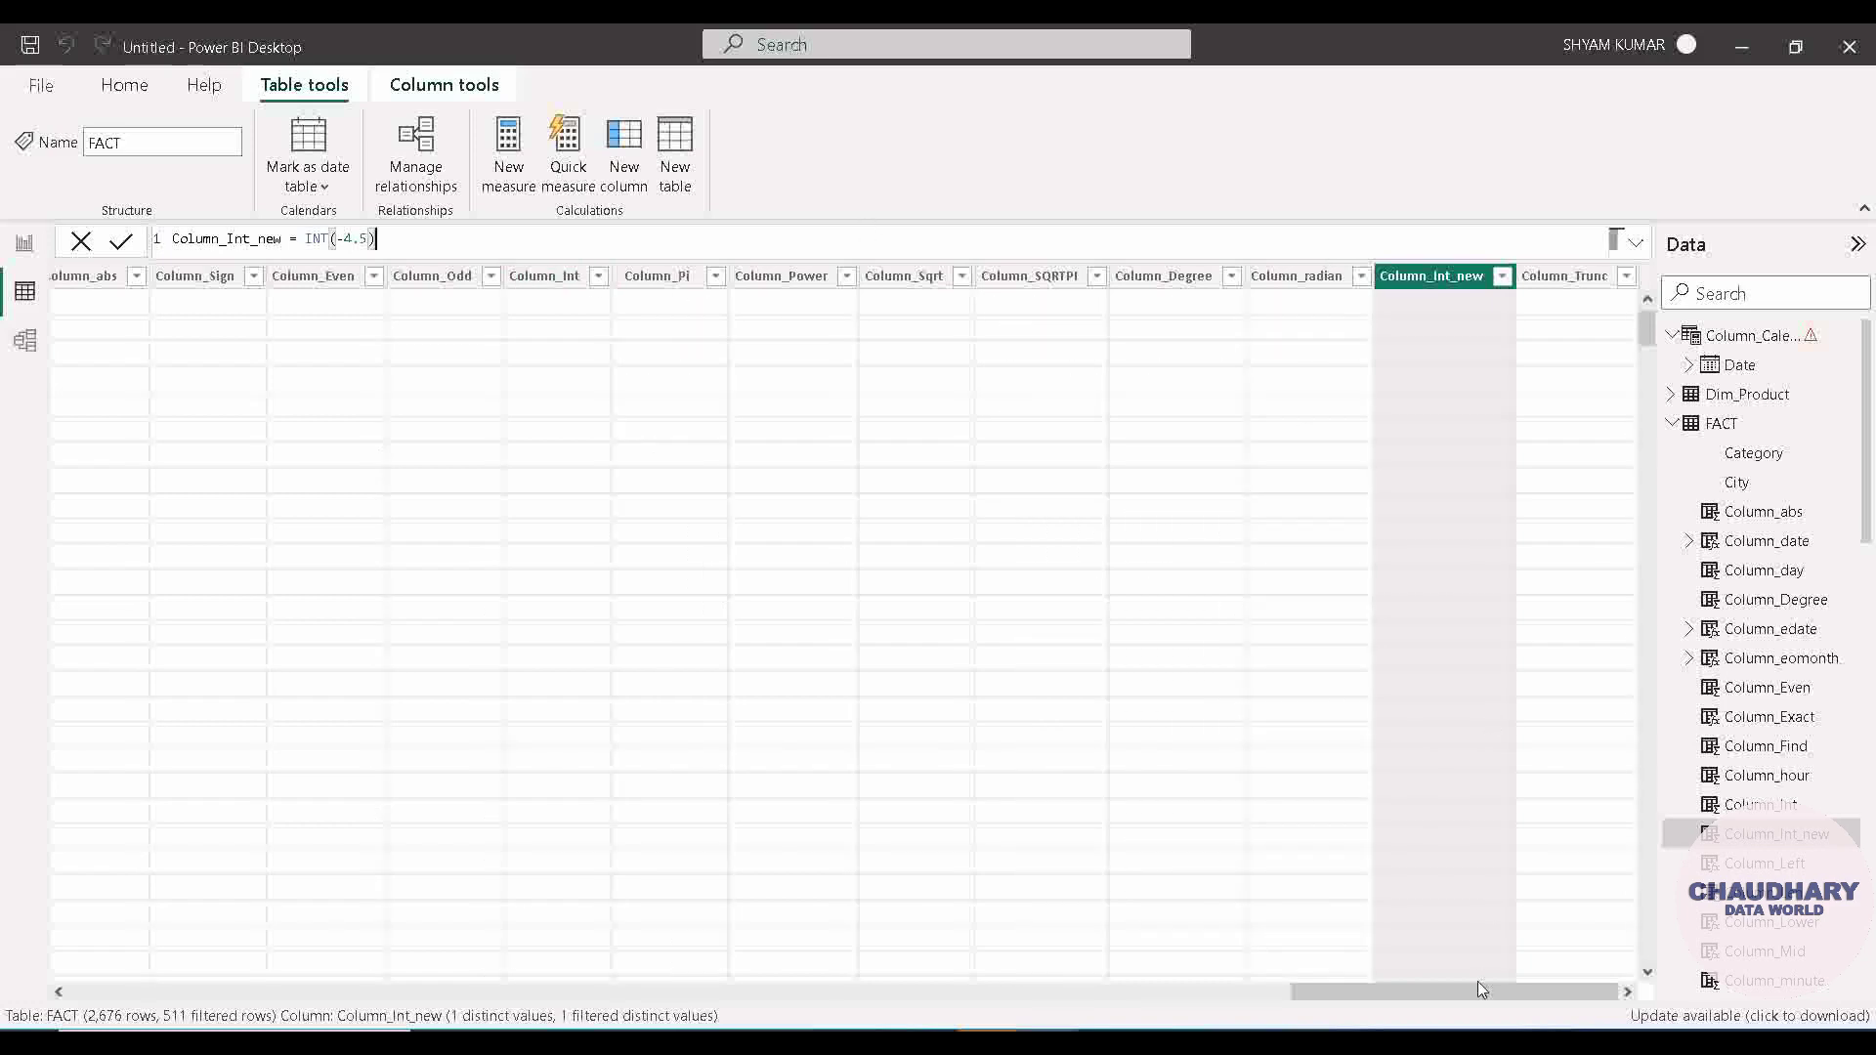
left_click_drag(1478, 988, 1741, 1004)
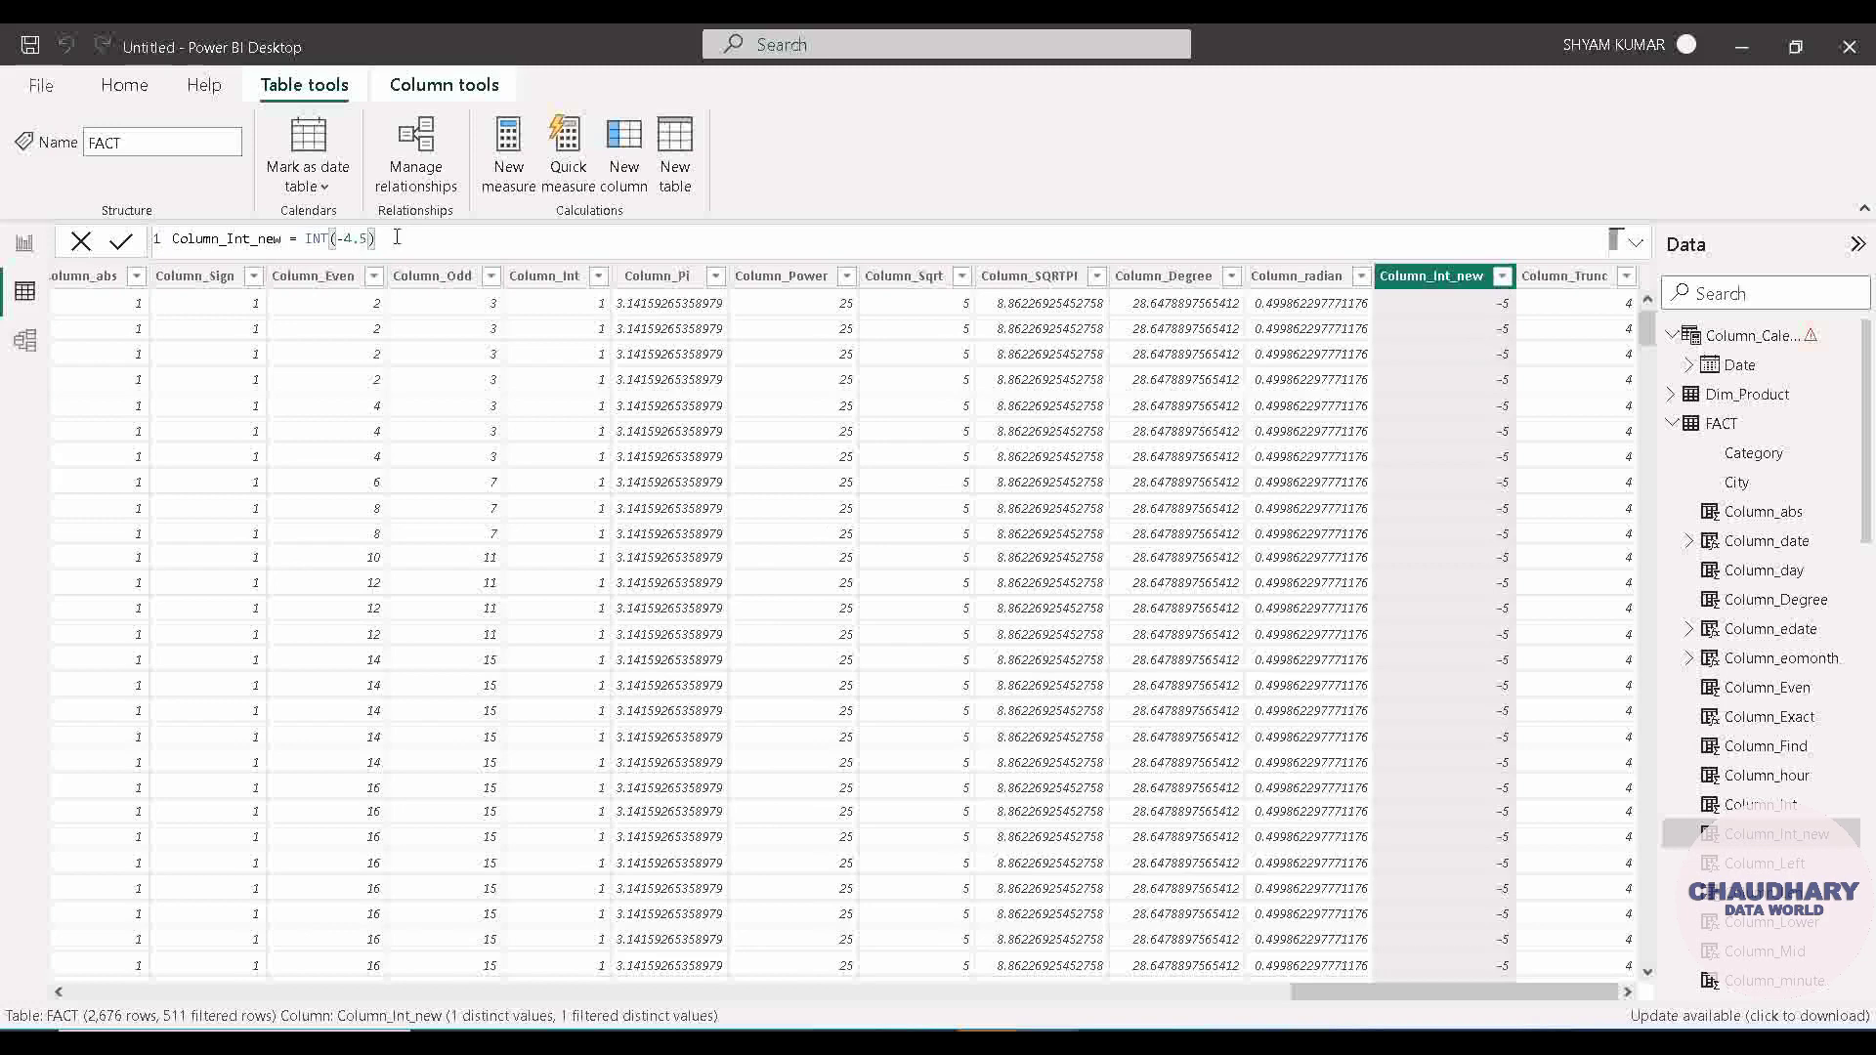
Change the Column_Trunc formula to TRUNC(-4.5), commit it, and select the Column_Int_new column for comparison
left_click(1566, 284)
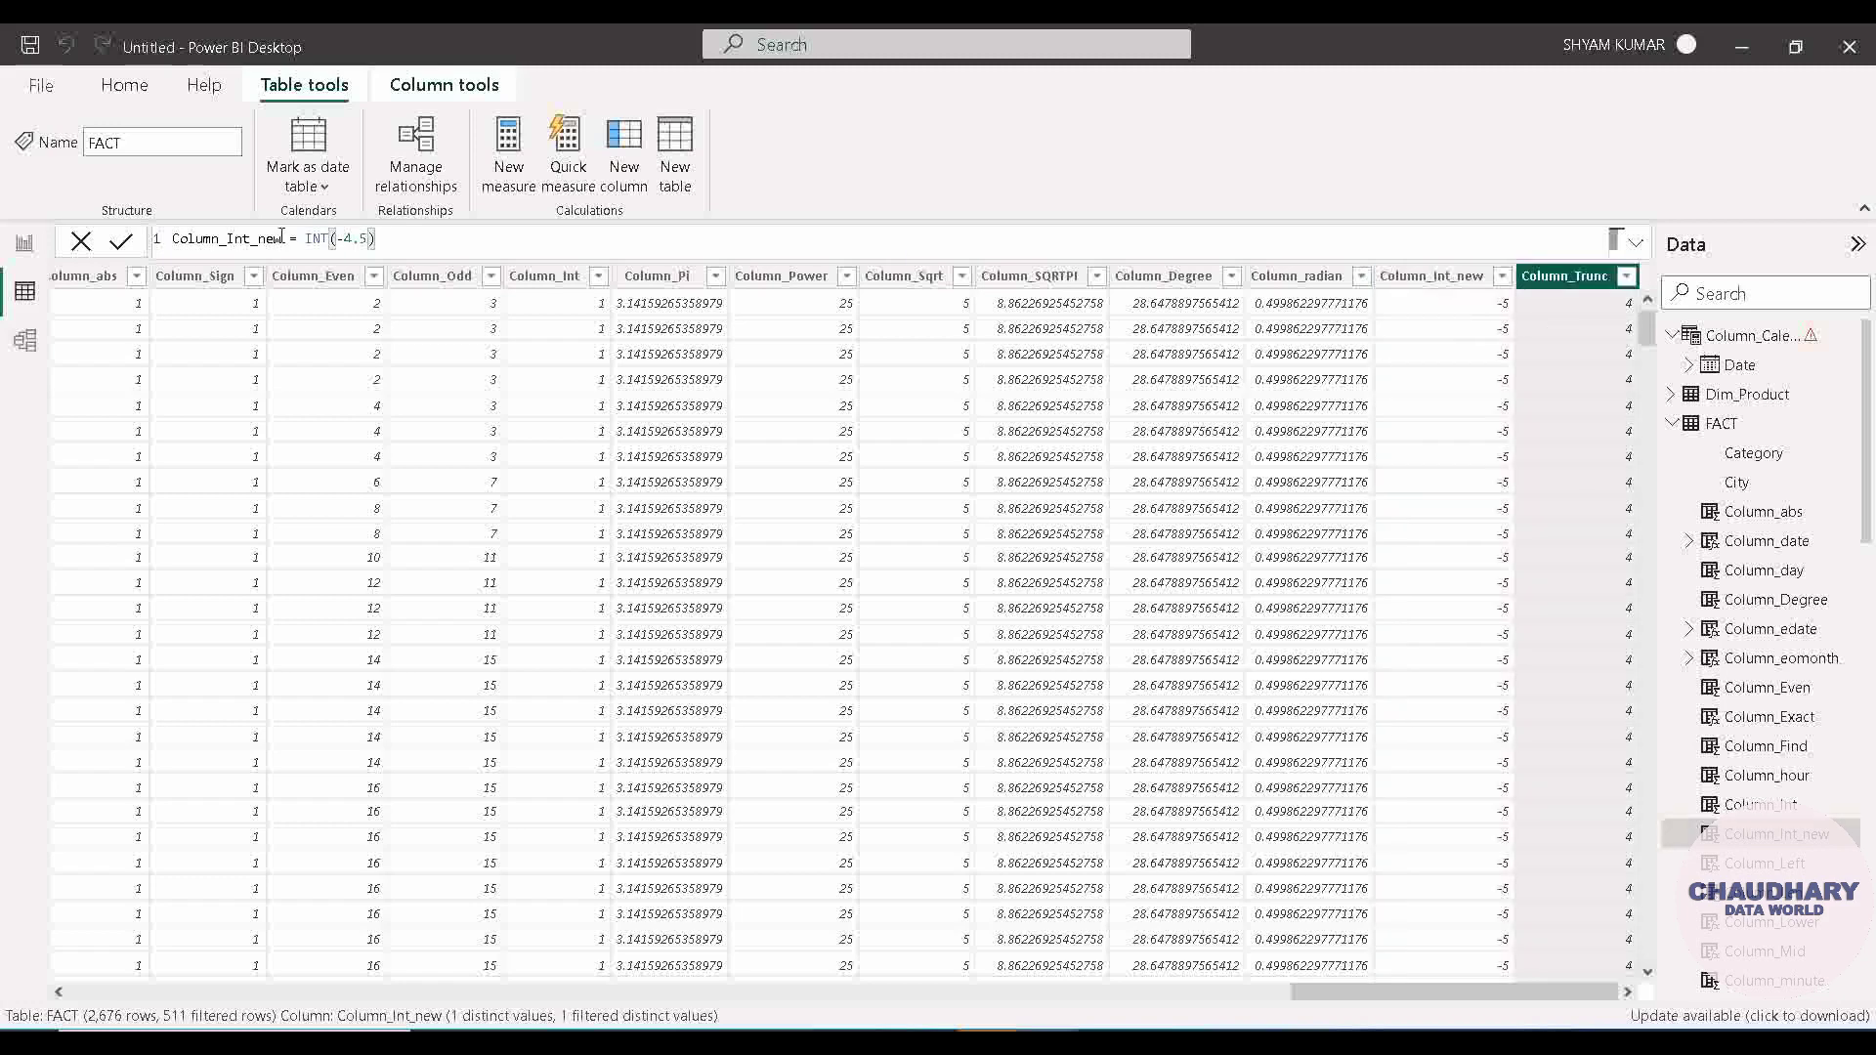
left_click(335, 242)
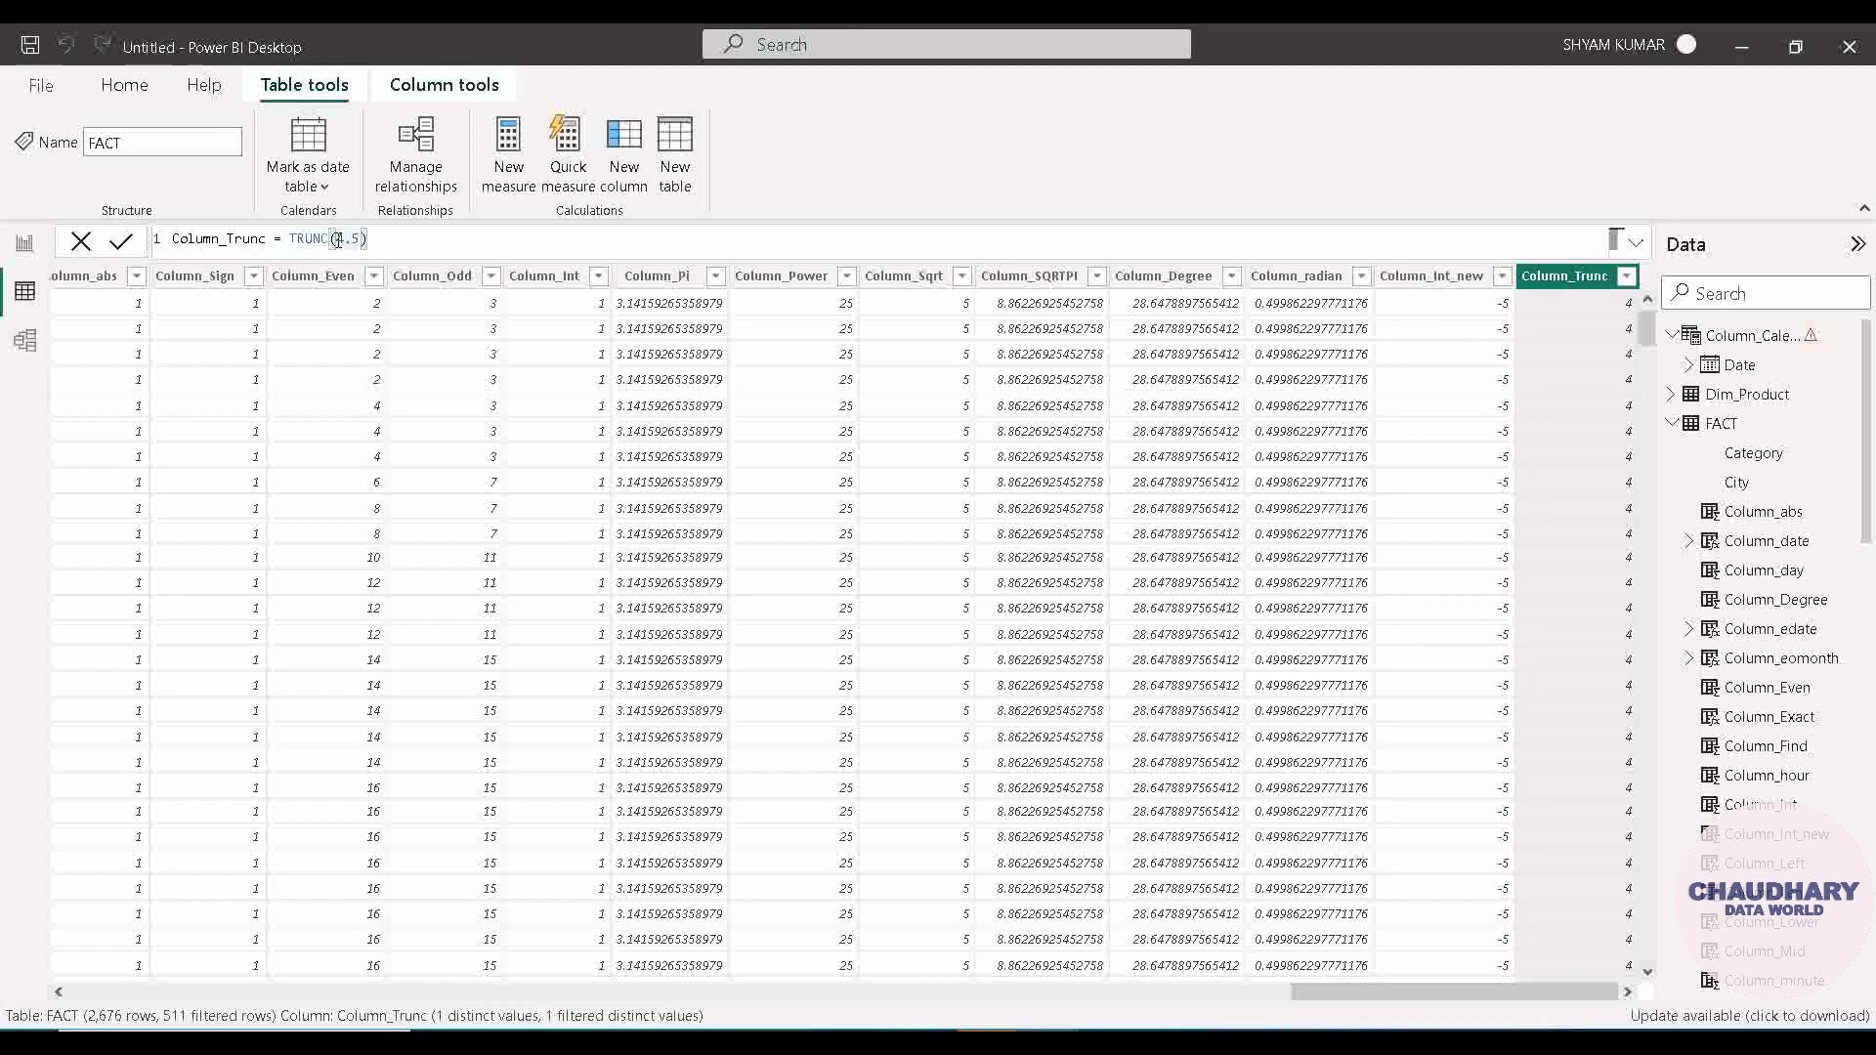
type("-")
left_click(124, 243)
left_click(1452, 283)
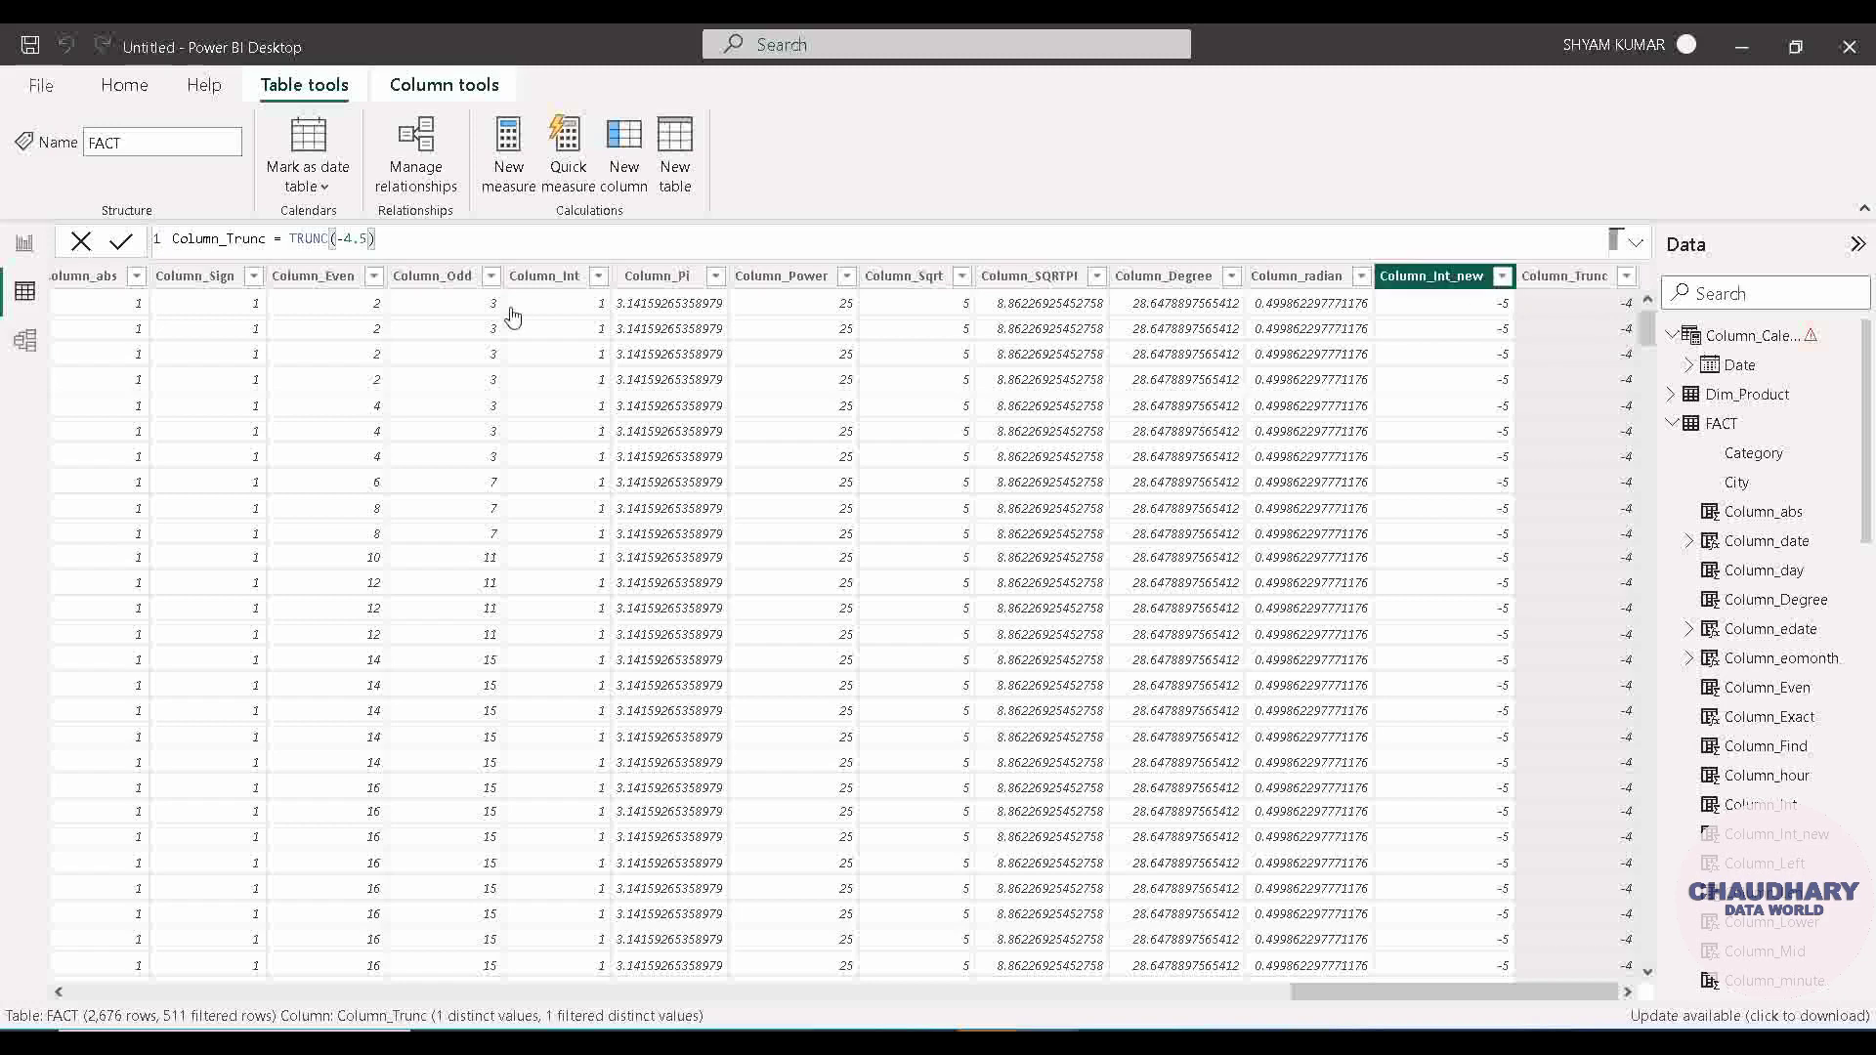